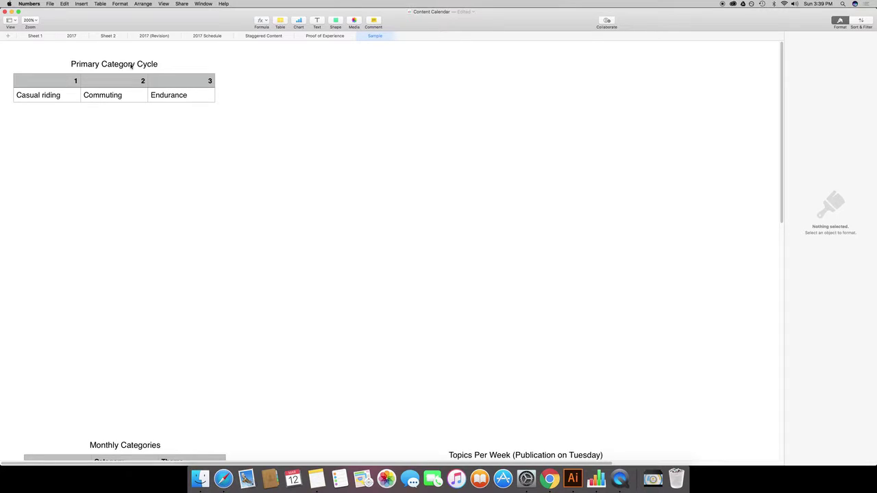
Review the three categories listed in the Primary Category Cycle table
click(131, 66)
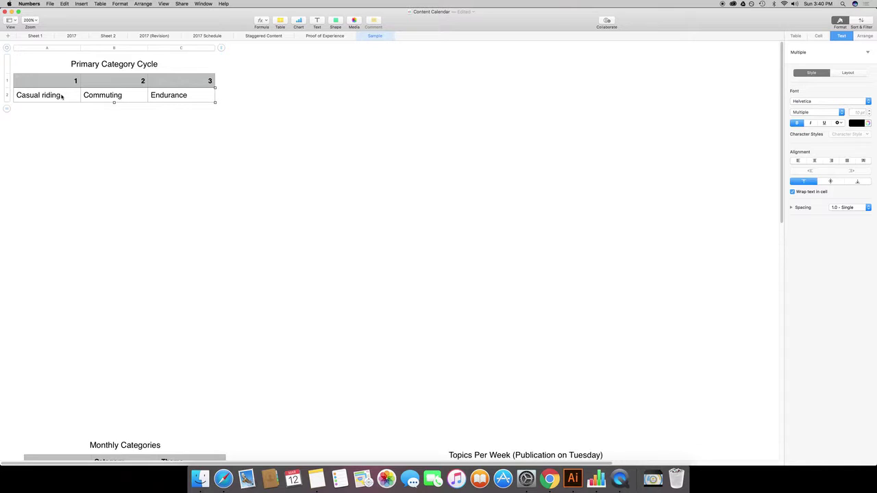
click(46, 96)
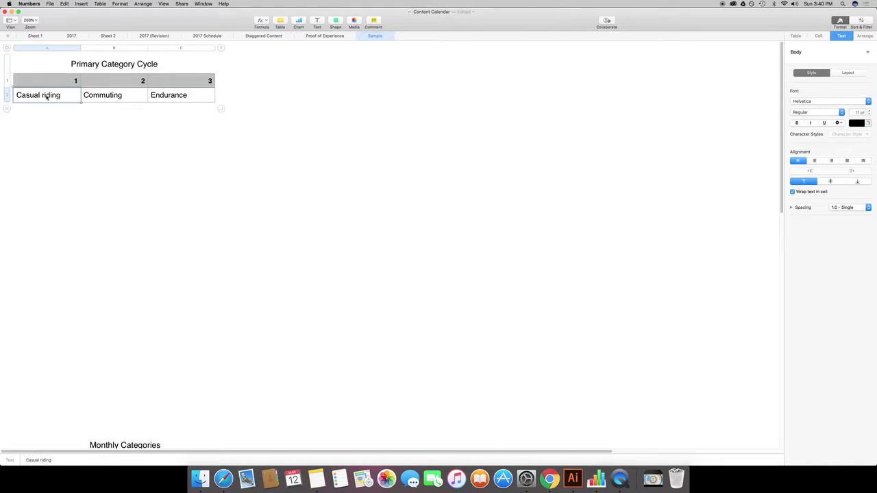
click(111, 98)
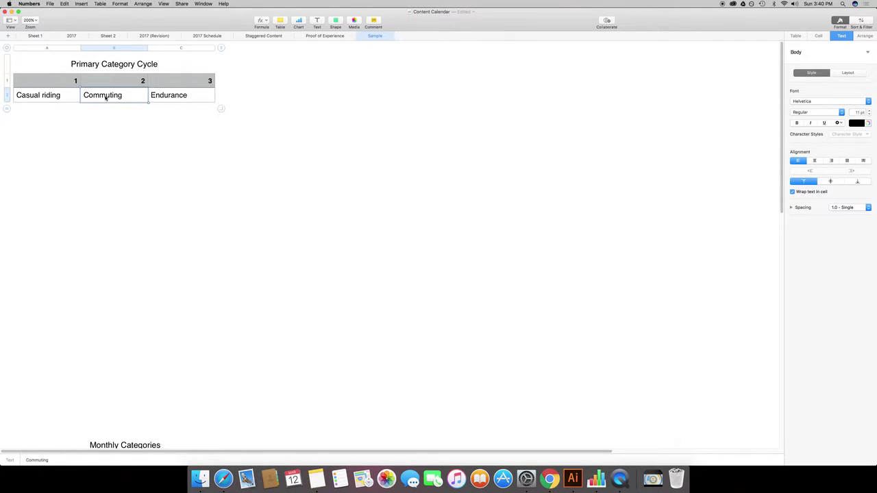
click(179, 96)
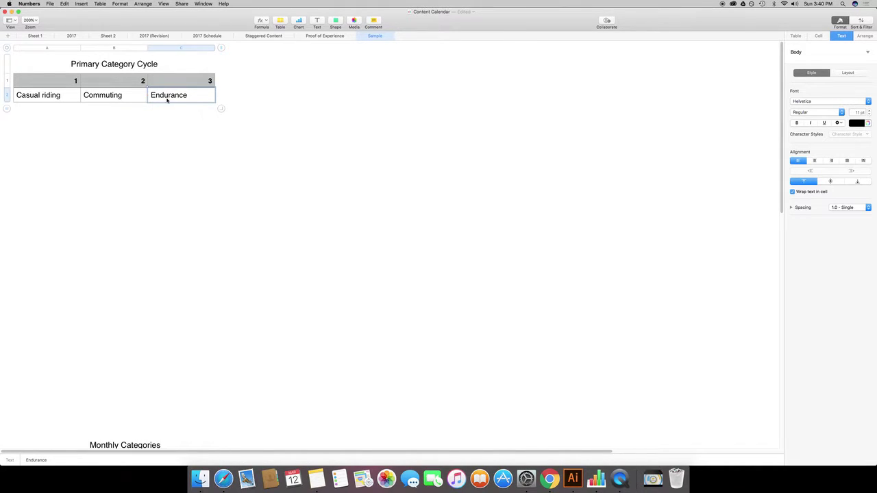
click(245, 81)
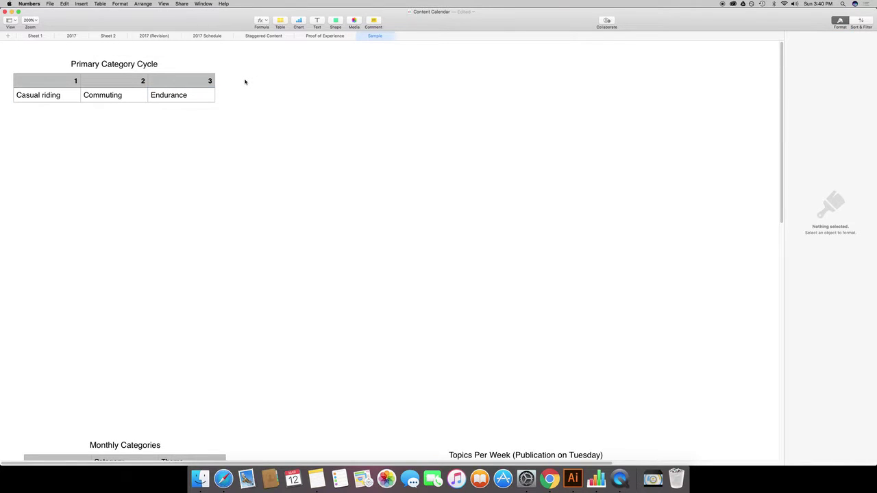
Duplicate the Primary Category Cycle table and place the copy directly below the original
click(114, 81)
click(7, 49)
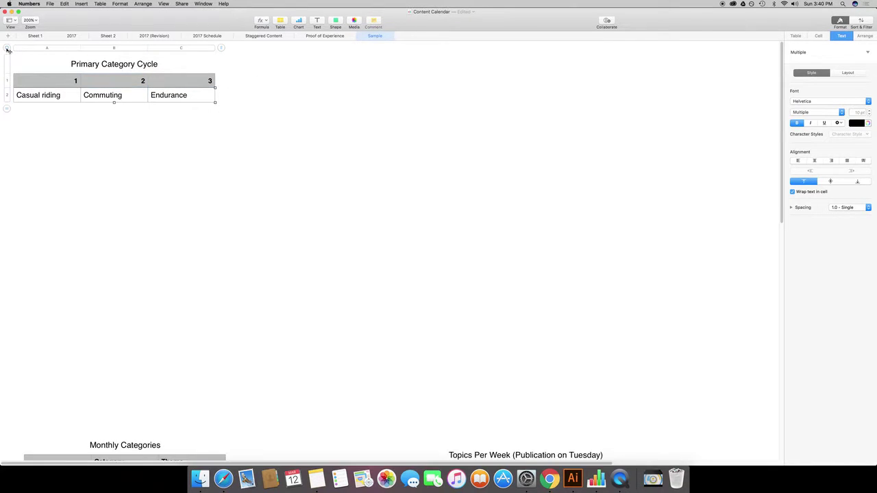
key(super+d)
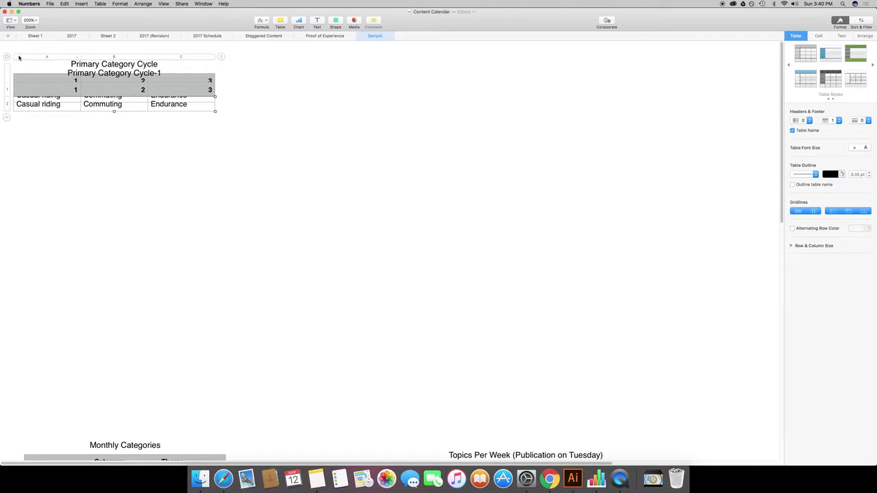
drag(10, 58, 7, 114)
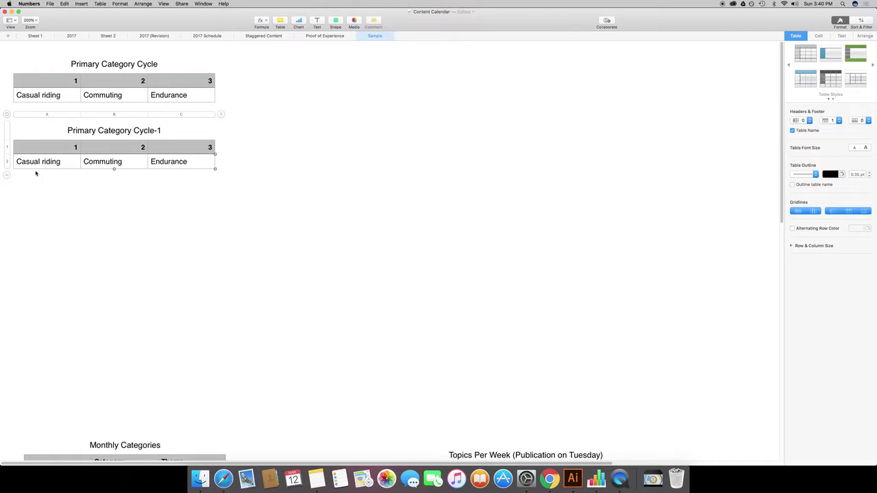
Replace the three categories in the duplicated table with Donuts, Pastries and Pies
click(40, 165)
click(40, 163)
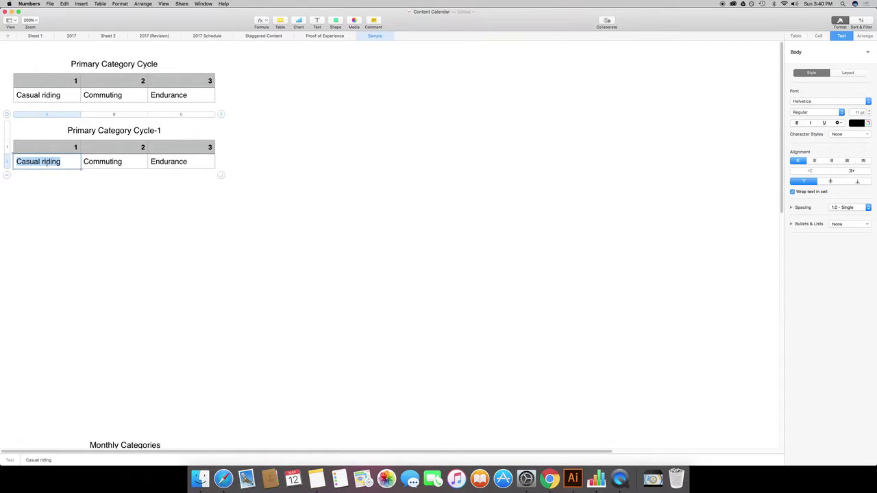
text(Donut)
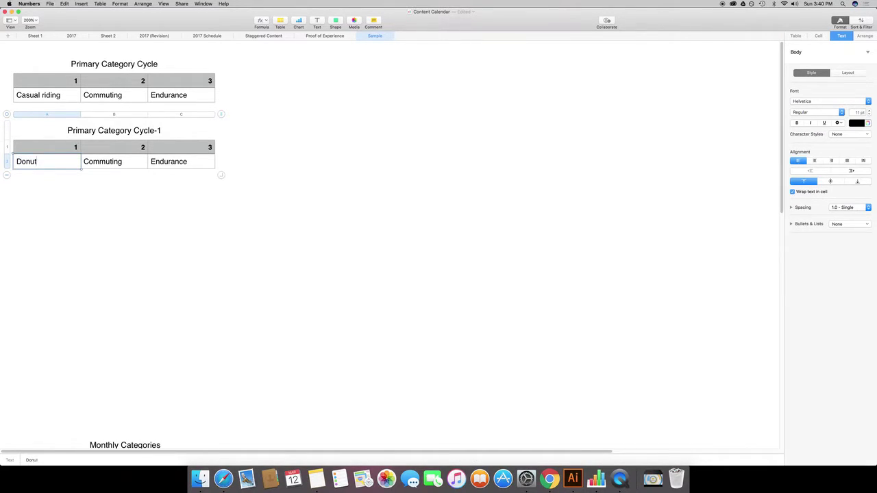
text(s)
key(Tab)
text(Pas)
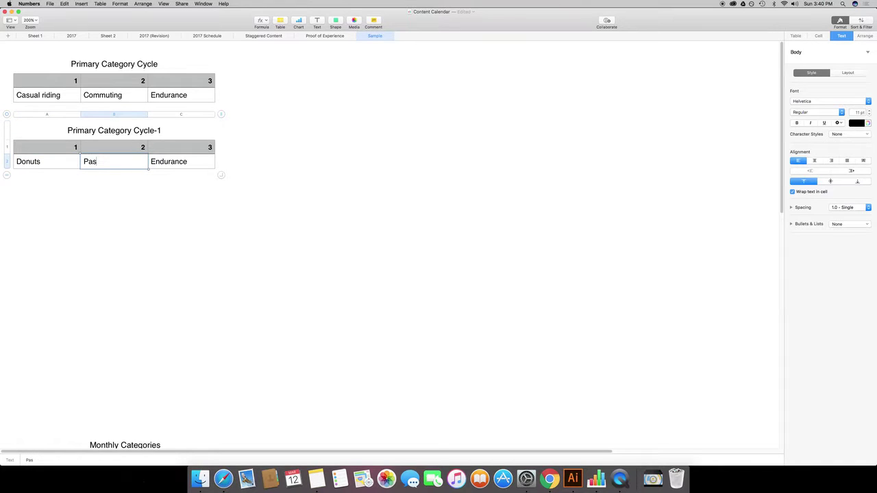
text(tries)
key(Tab)
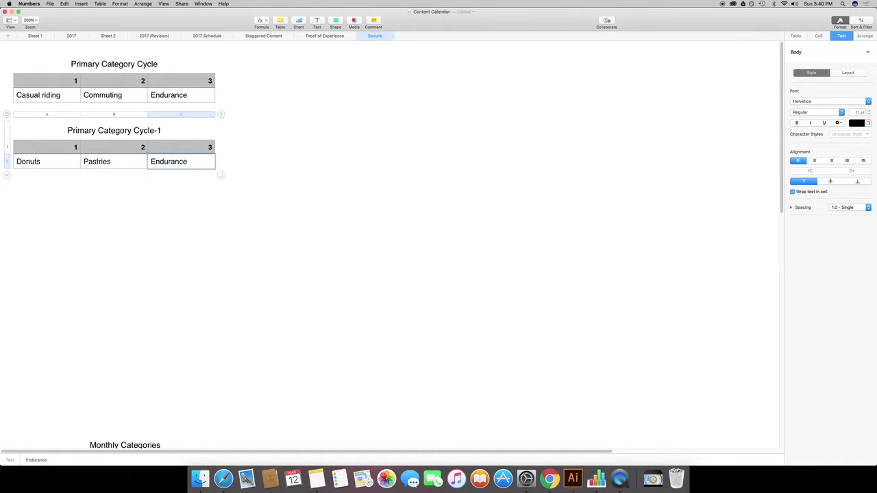
text(Pies)
click(256, 159)
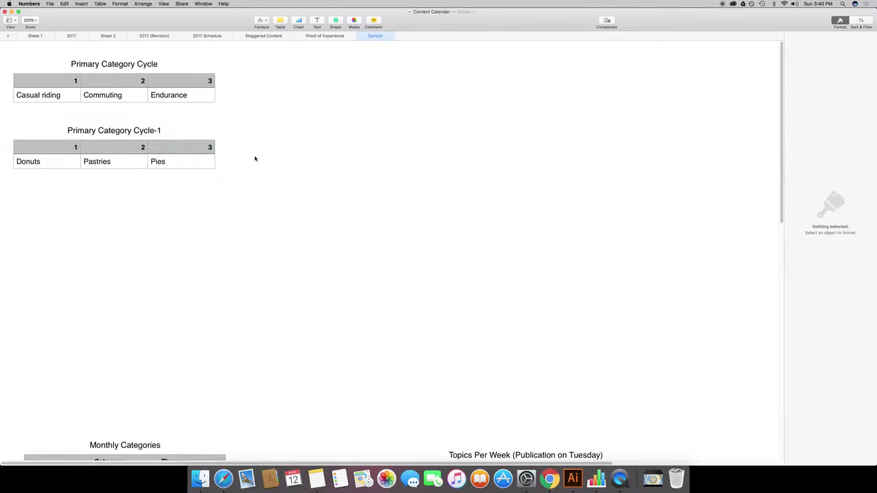
Delete the duplicated category cycle table that contains the bakery categories
click(100, 131)
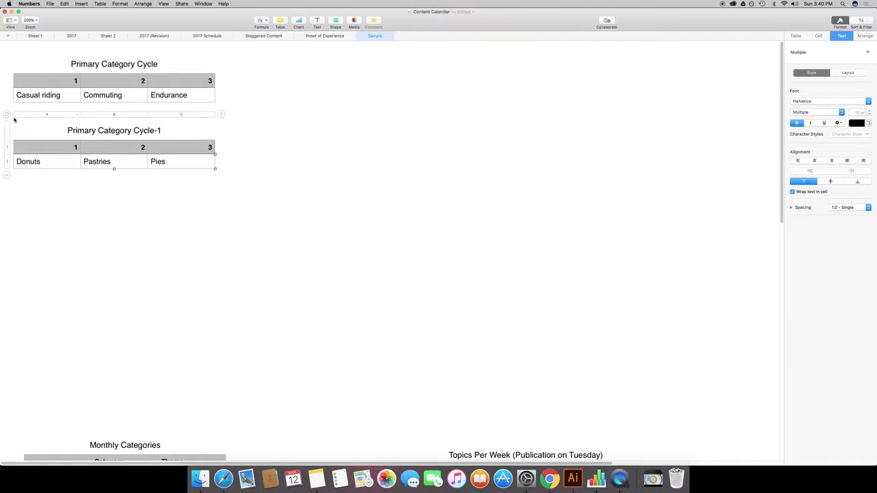
key(BackSpace)
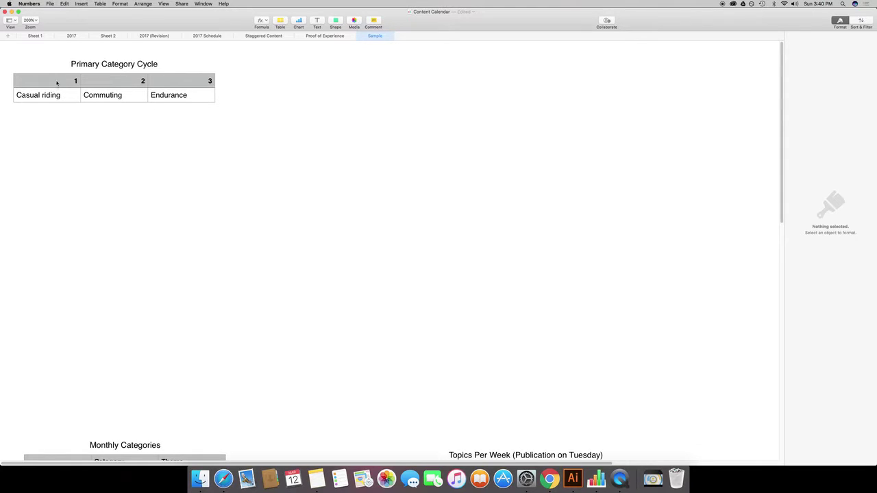
Examine the order of the numbered columns and their categories in the Primary Category Cycle table
click(57, 94)
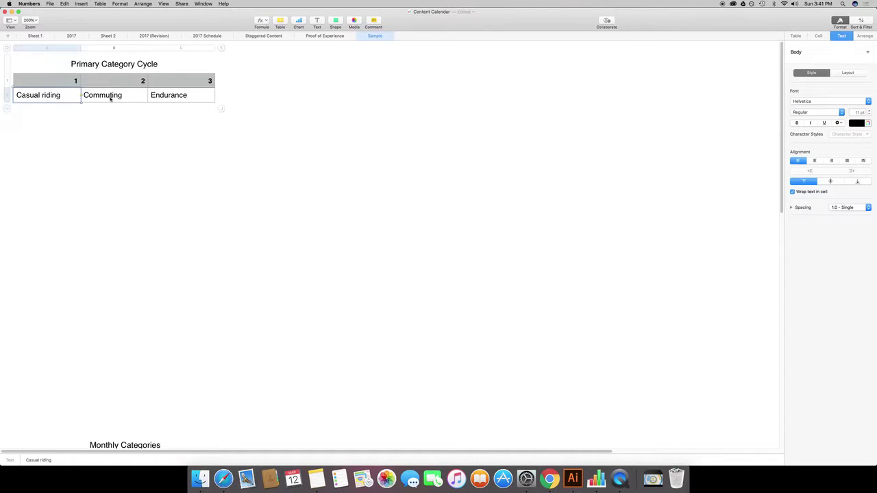
click(112, 98)
click(181, 96)
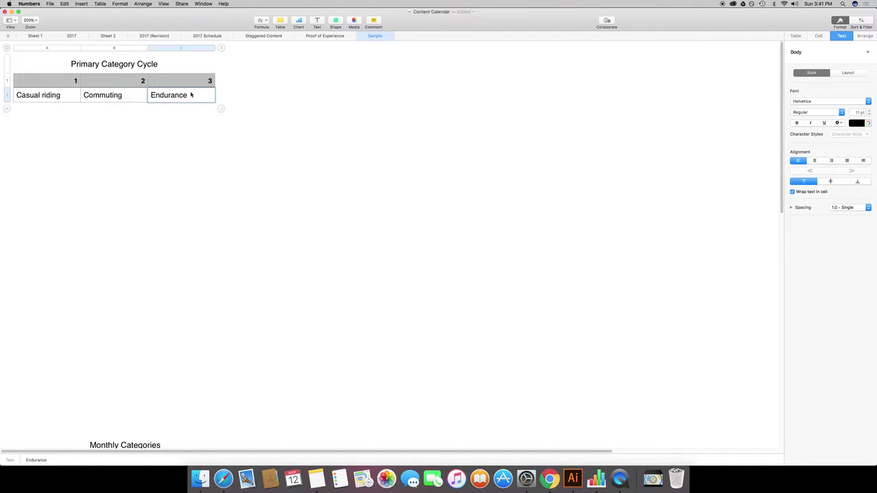
click(64, 84)
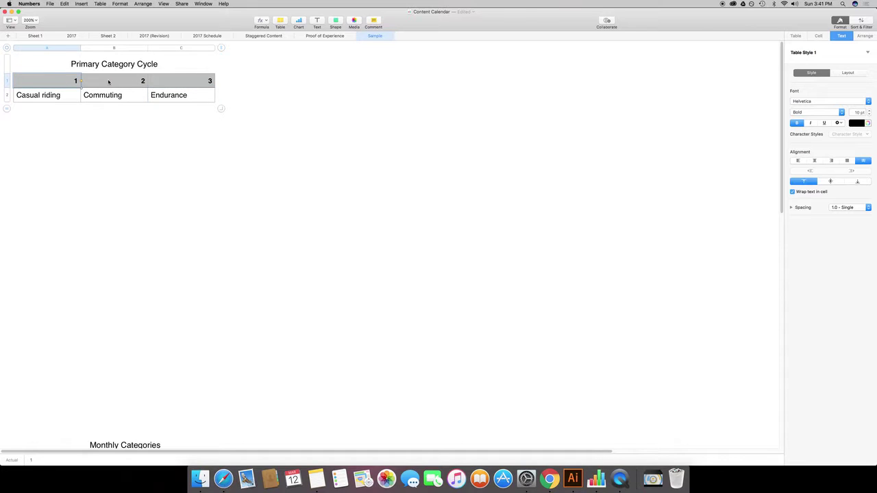
click(116, 83)
click(186, 83)
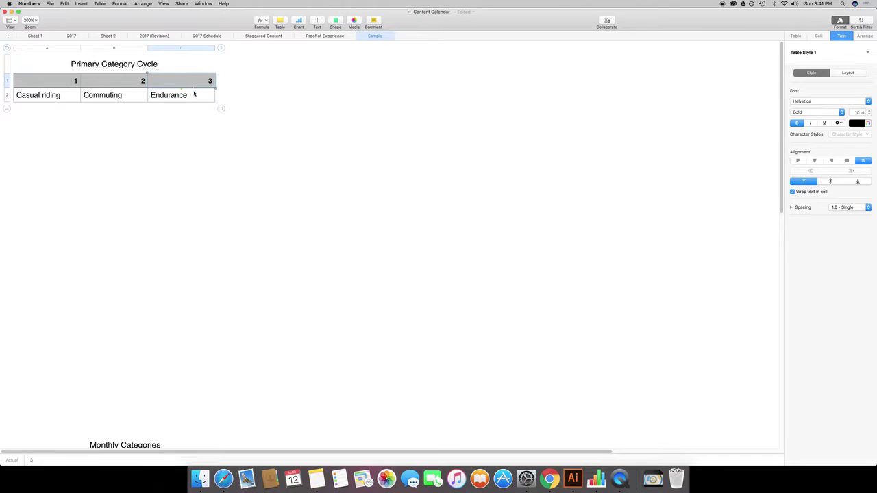
click(43, 100)
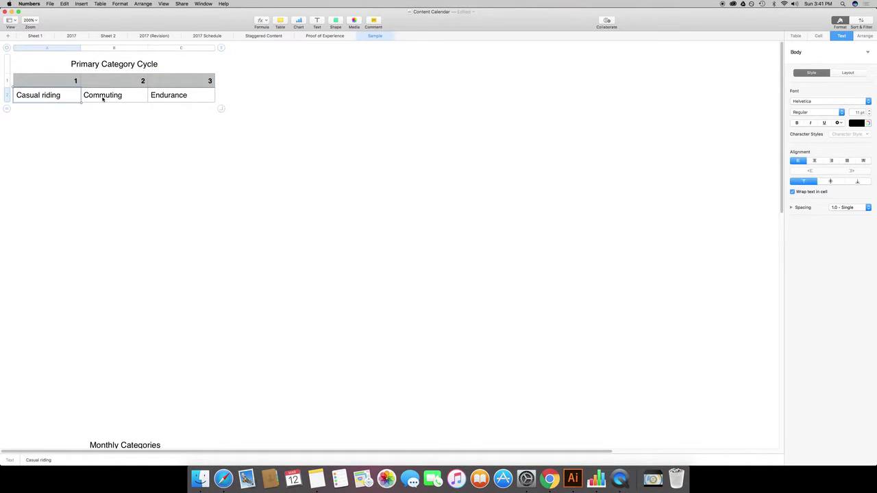
click(122, 99)
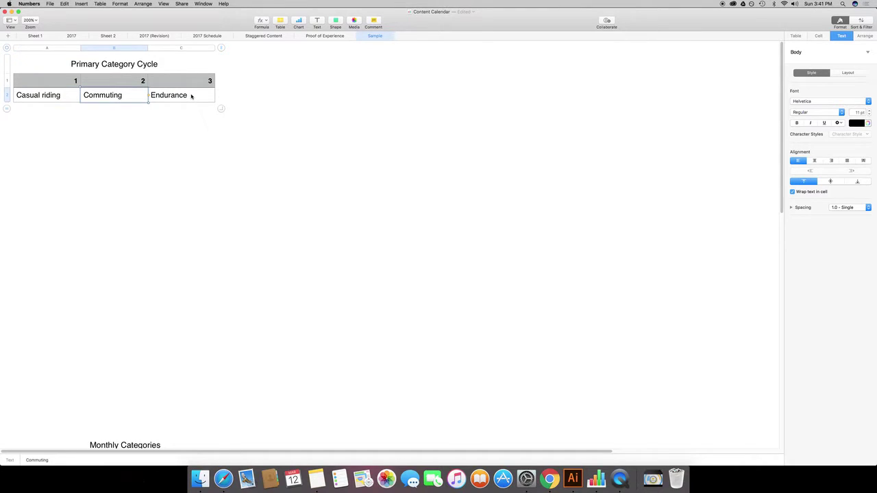
click(190, 96)
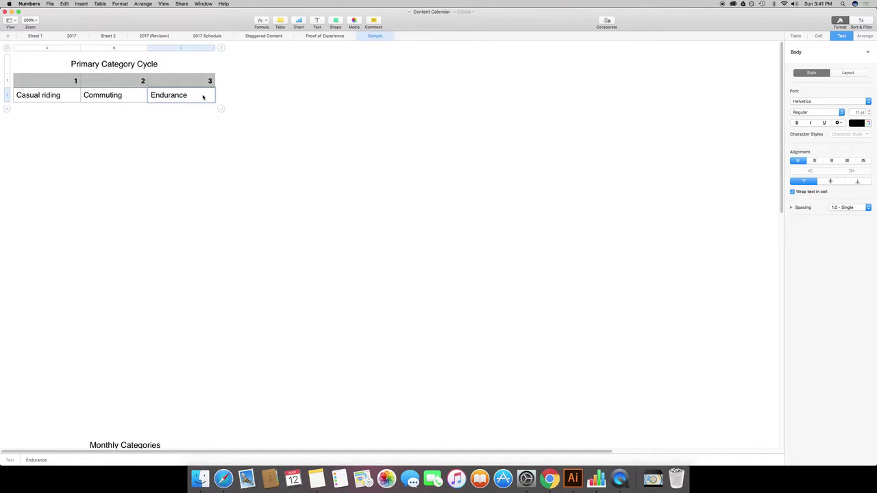
click(37, 95)
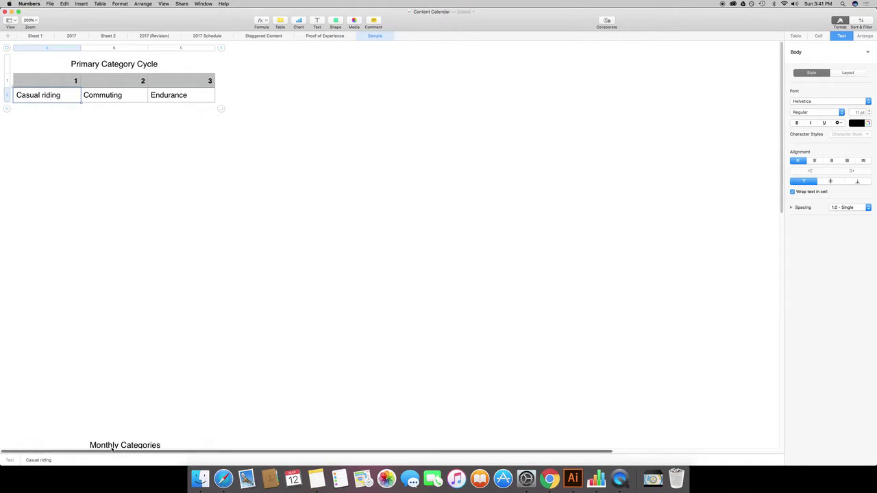
Move the Monthly Categories table up beside the Primary Category Cycle table, with their titles aligned
drag(111, 449, 326, 52)
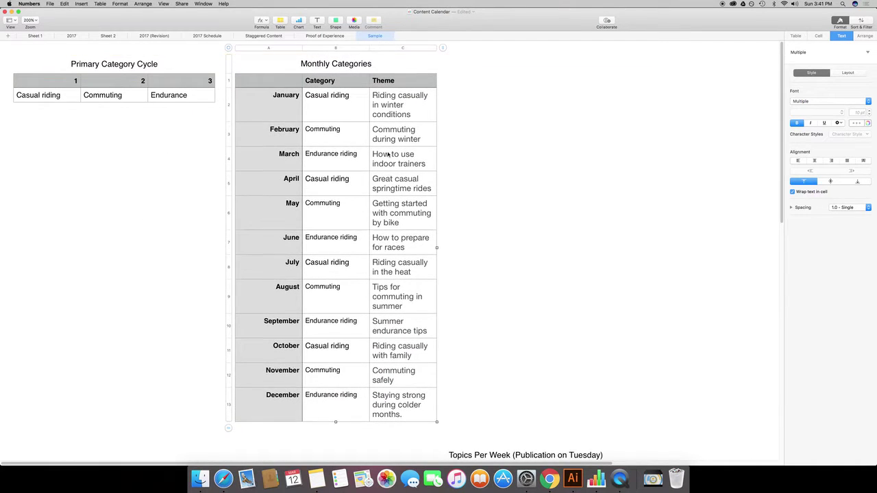
click(460, 103)
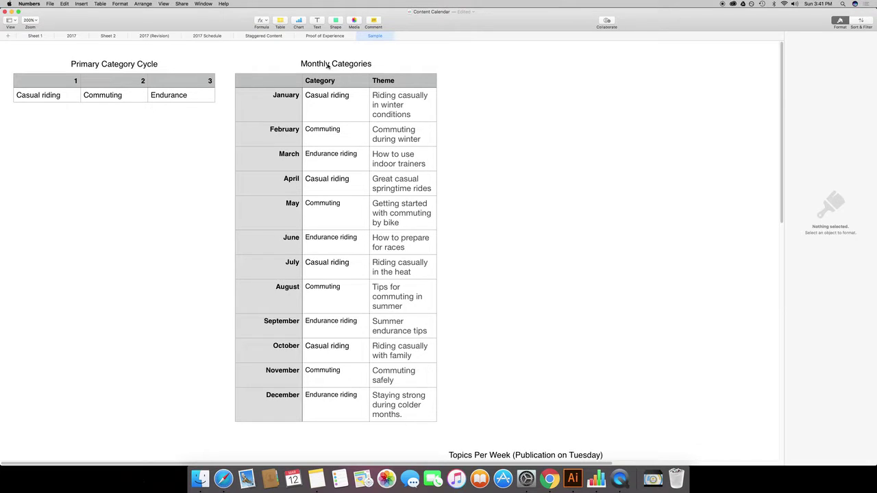
Examine how the categories repeat from January to December in the Monthly Categories table
click(343, 64)
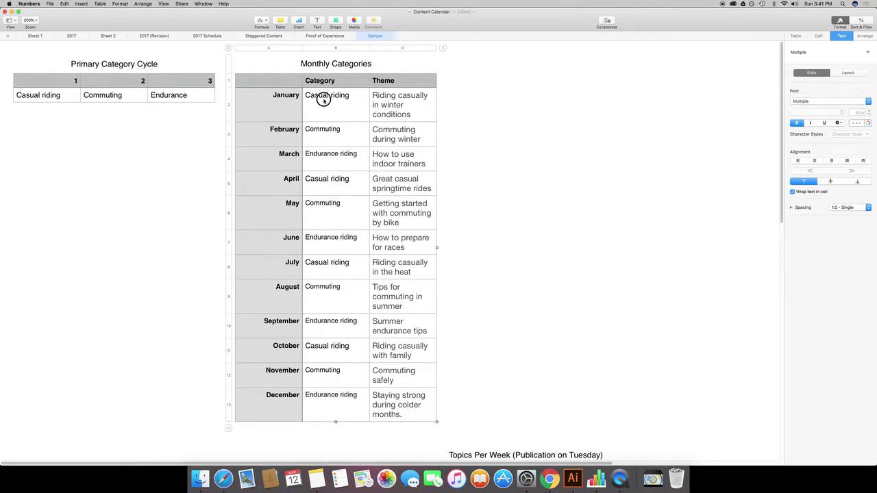
click(323, 97)
click(325, 135)
click(326, 159)
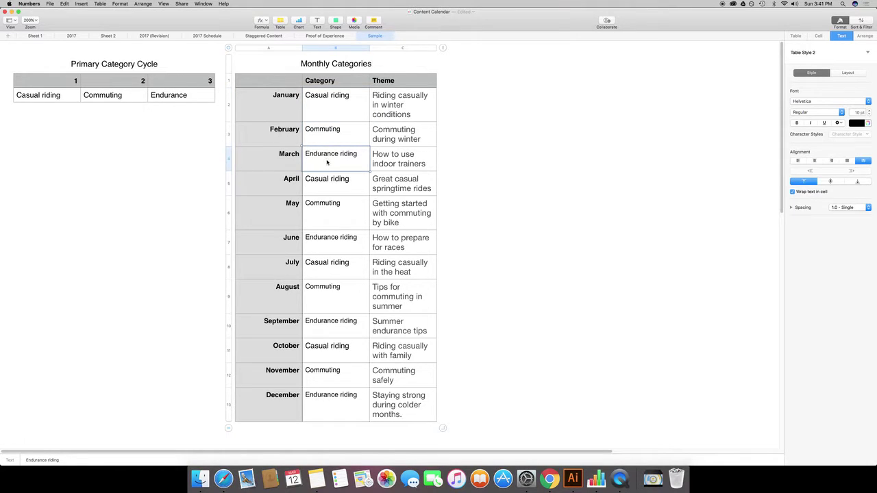
click(326, 189)
click(329, 219)
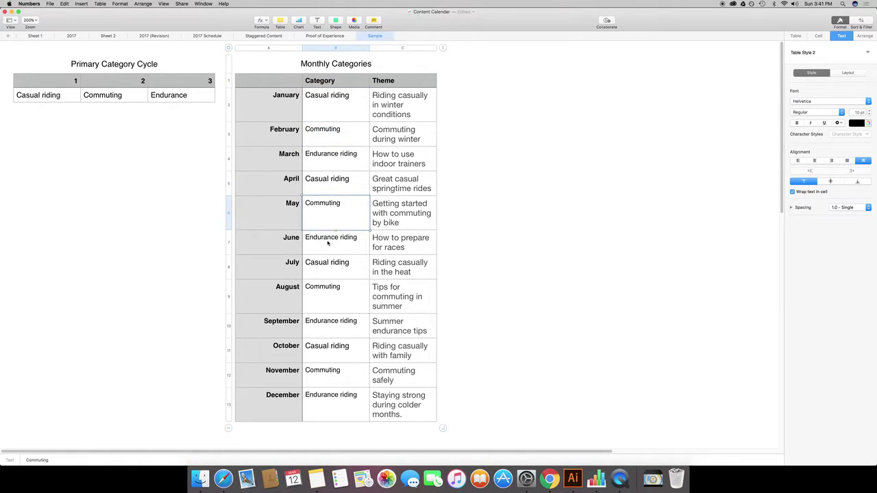
click(327, 241)
click(329, 267)
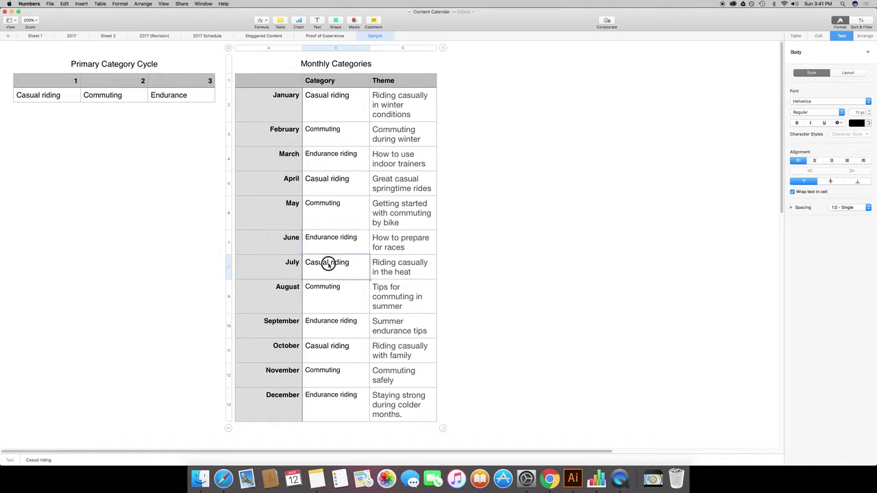
click(331, 291)
click(329, 326)
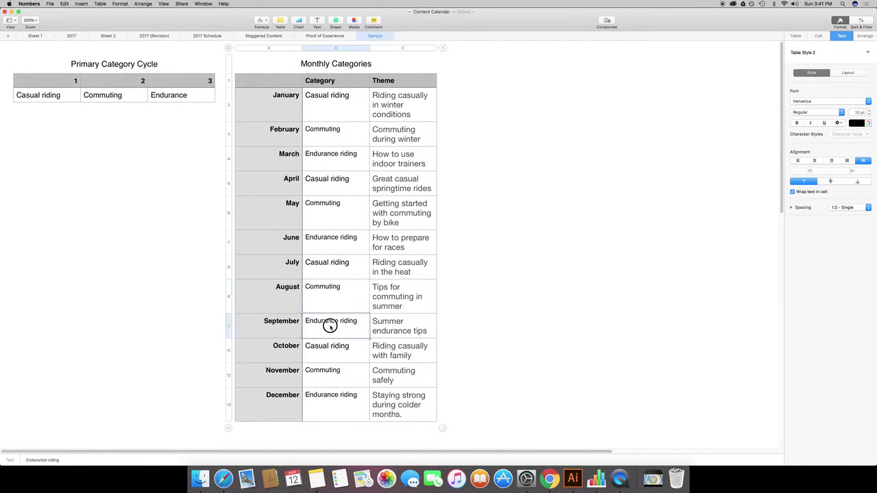
click(335, 384)
click(337, 412)
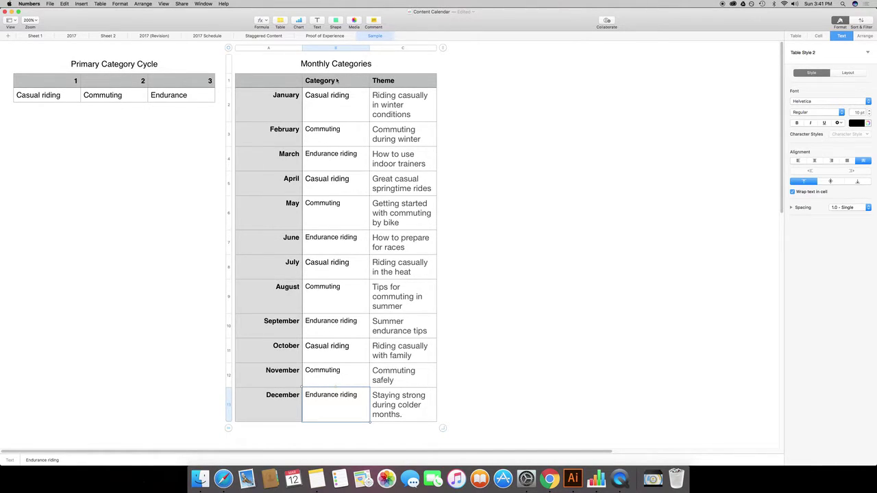
Review the Theme column of the Monthly Categories table, including the January and February themes
right_click(401, 82)
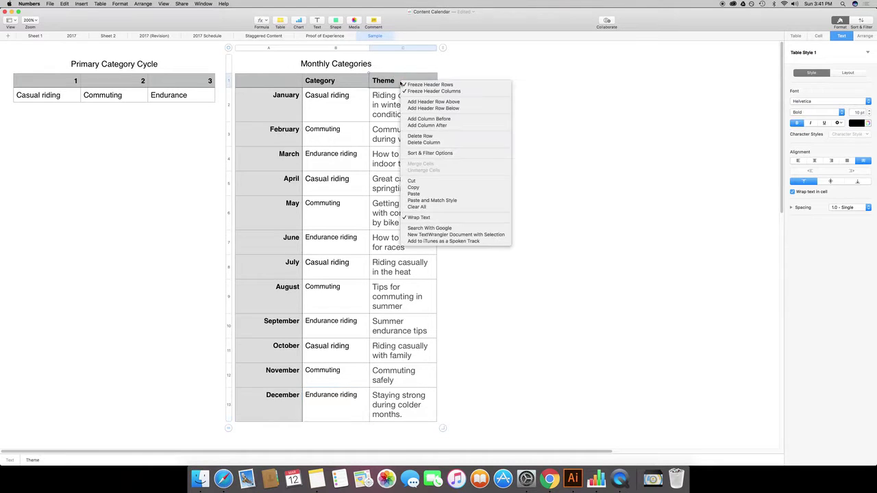
click(381, 83)
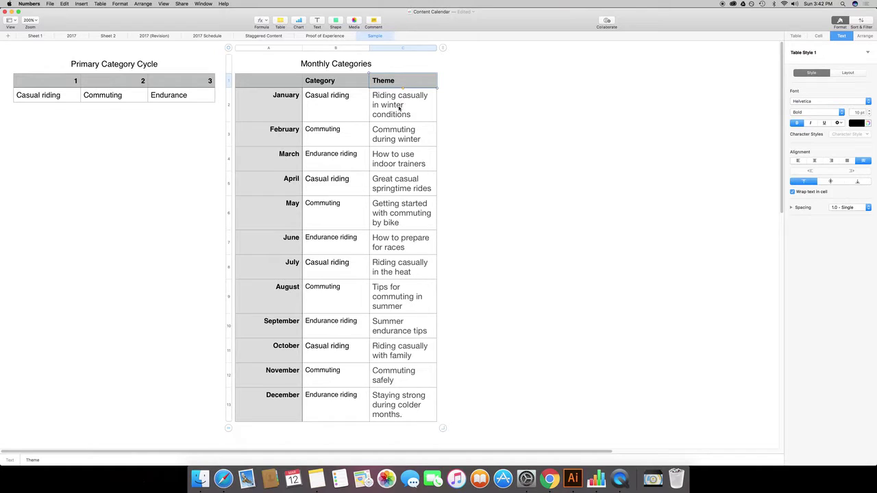
click(413, 116)
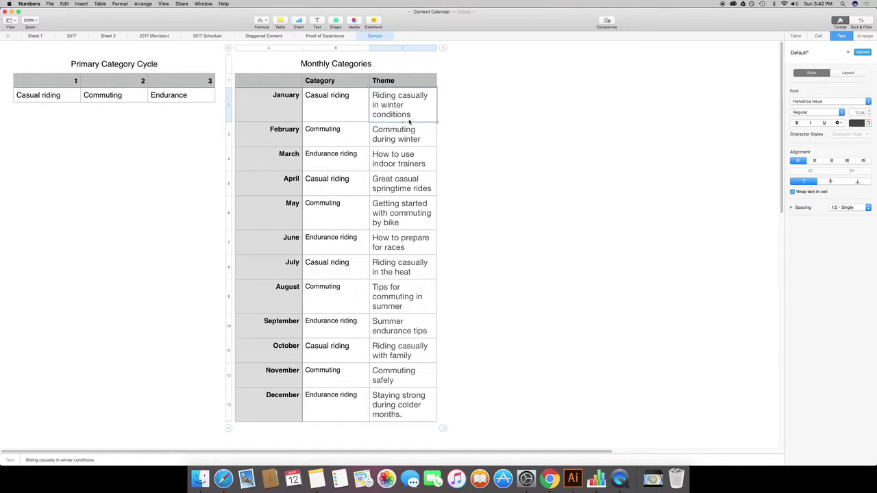
click(411, 138)
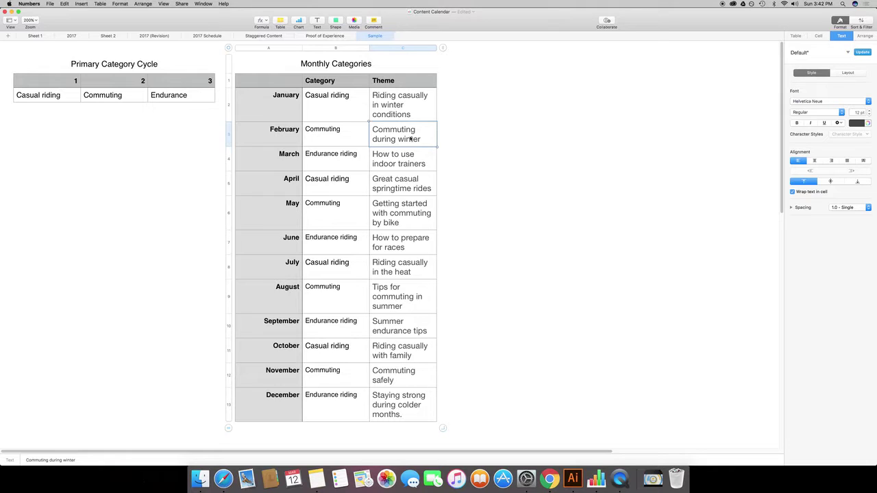
Review the March to June themes in the Monthly Categories table, checking April's theme against its category
click(406, 165)
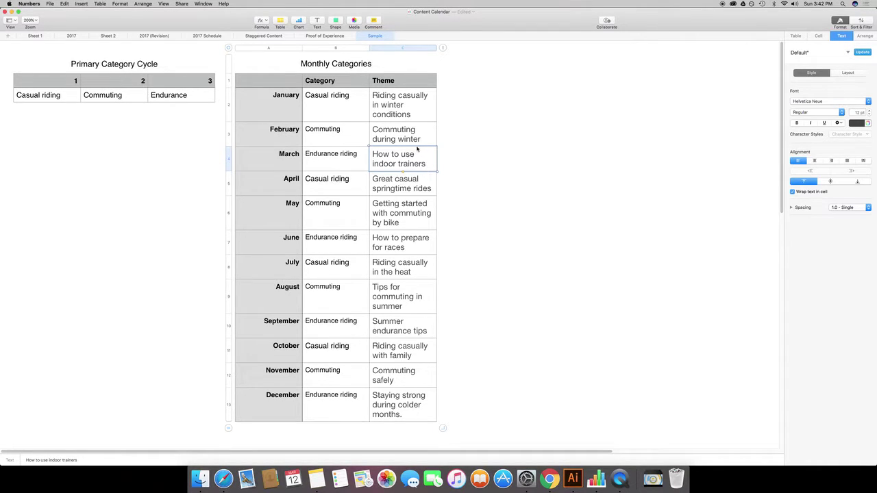
click(401, 194)
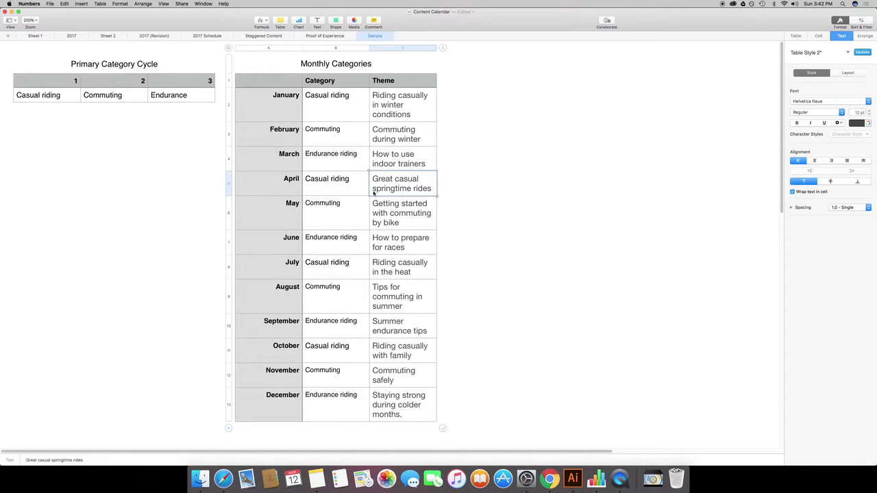
click(335, 187)
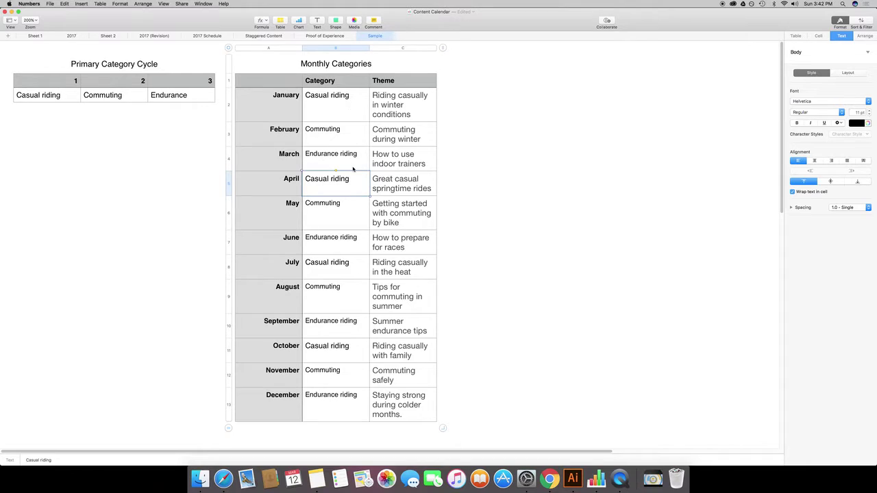
click(413, 189)
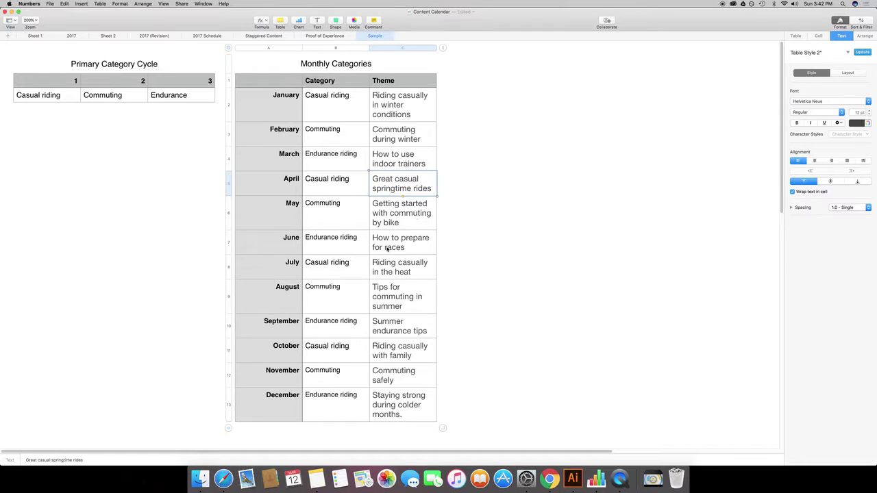
click(407, 224)
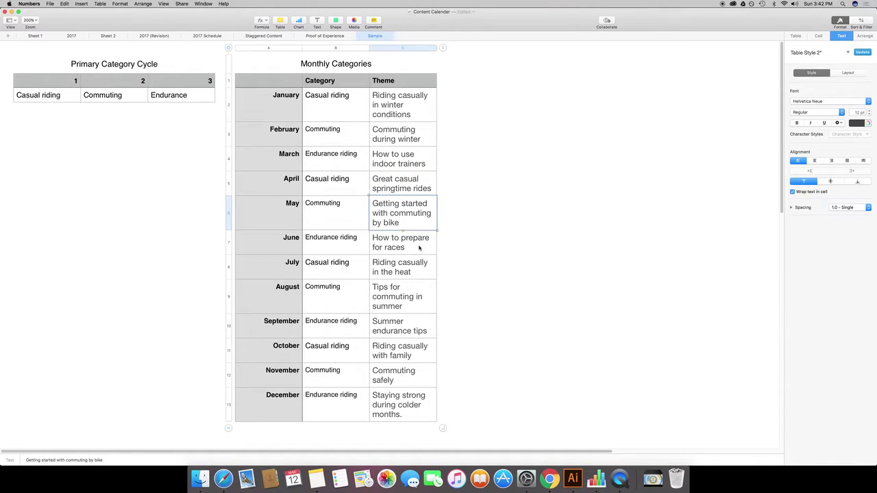
click(420, 248)
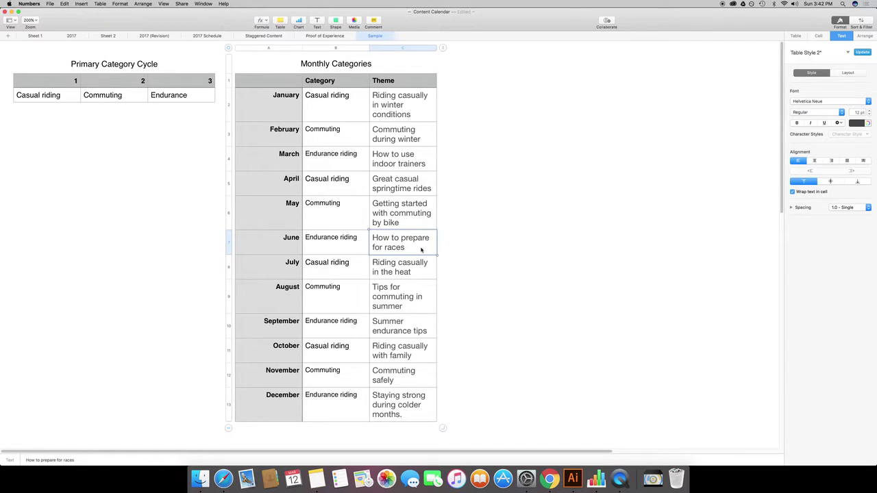
Review the July to December themes in the Monthly Categories table alongside their categories
click(332, 274)
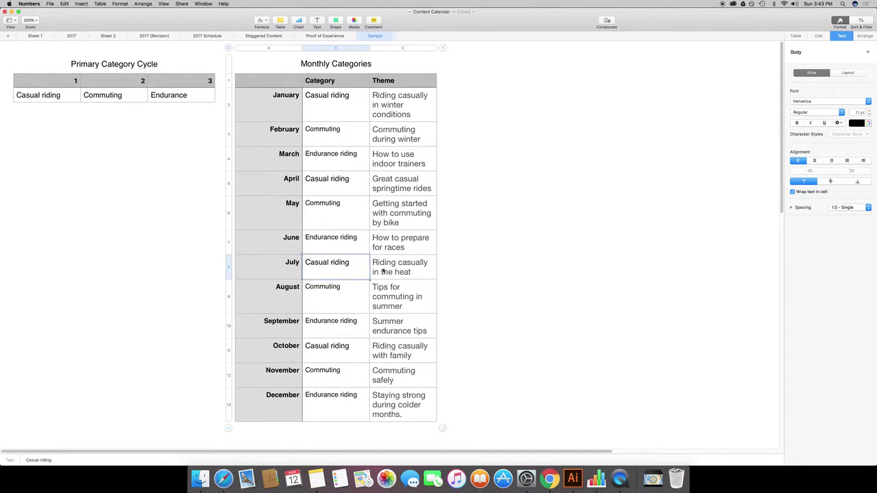
click(413, 270)
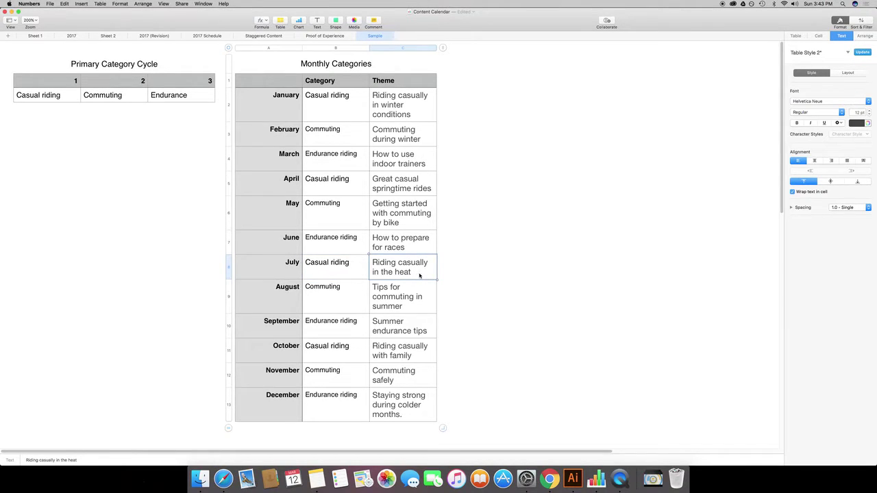
click(418, 300)
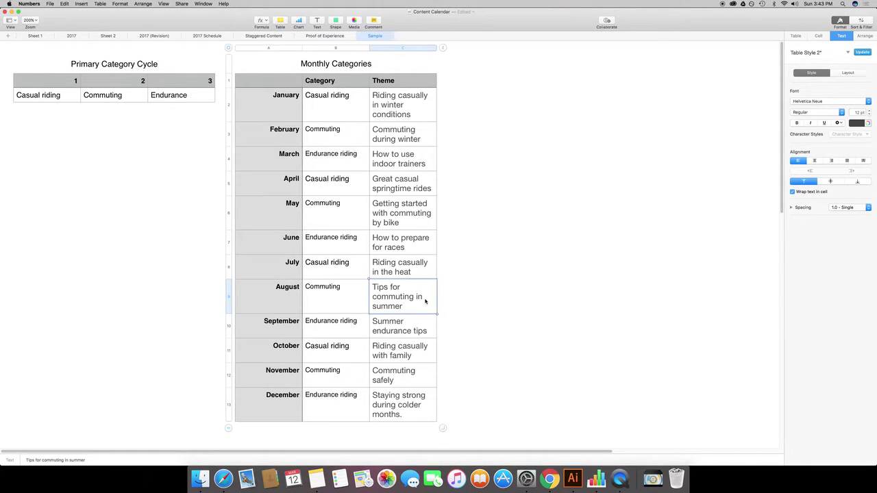
click(420, 333)
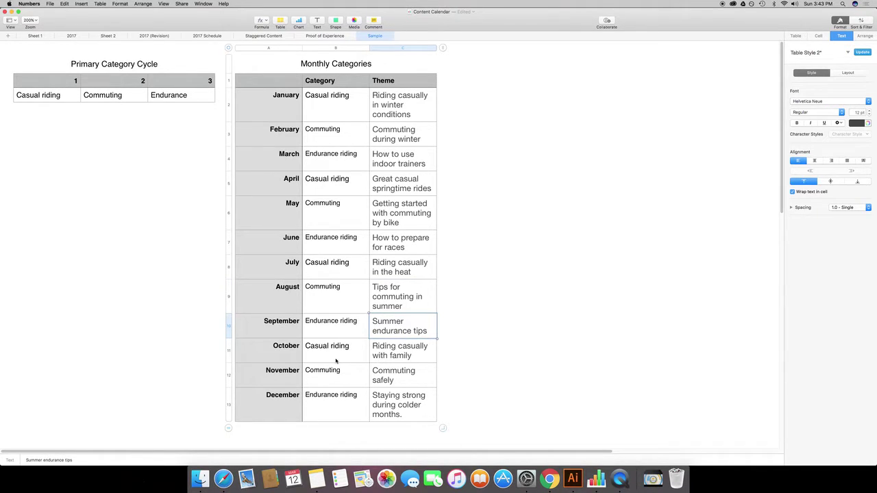
click(336, 362)
click(414, 357)
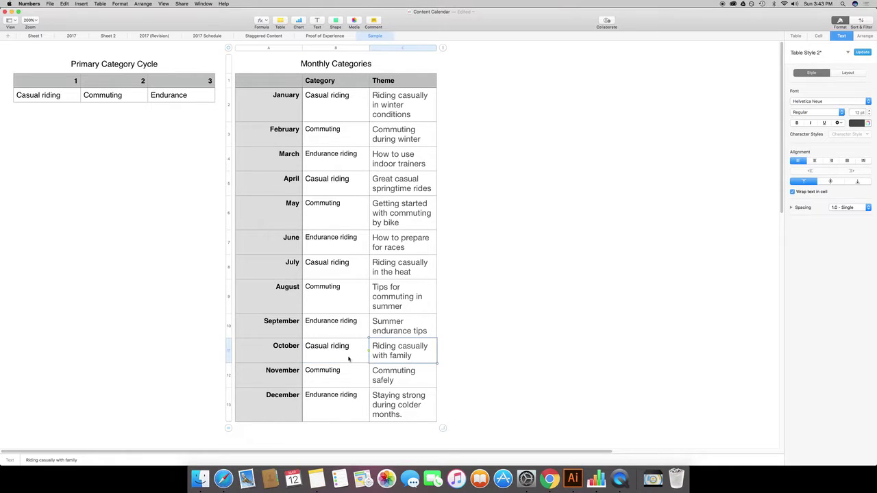
click(404, 377)
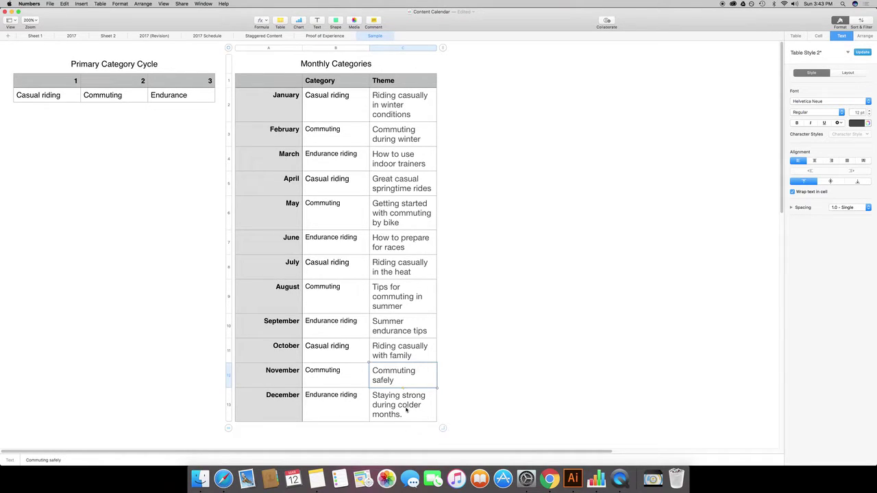
click(406, 411)
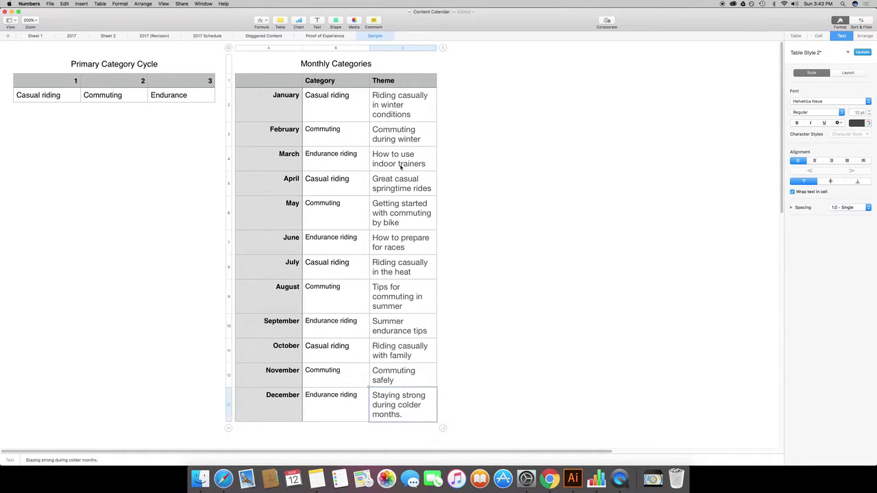
Examine the Category column of the Monthly Categories table in successive three-month groups from January to December
click(334, 109)
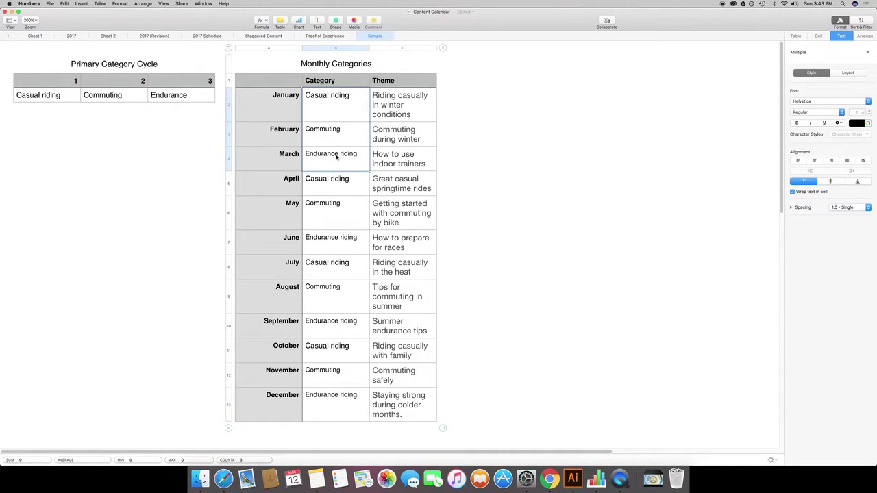
click(335, 187)
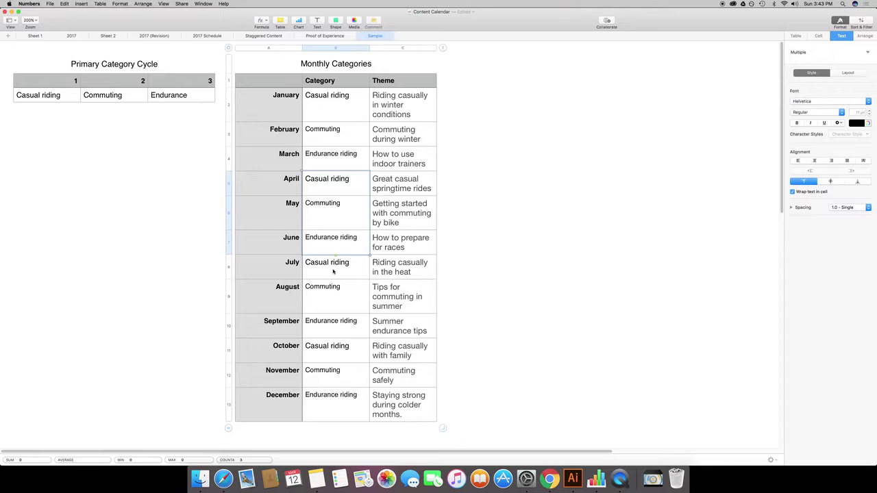
drag(335, 272, 333, 319)
click(335, 355)
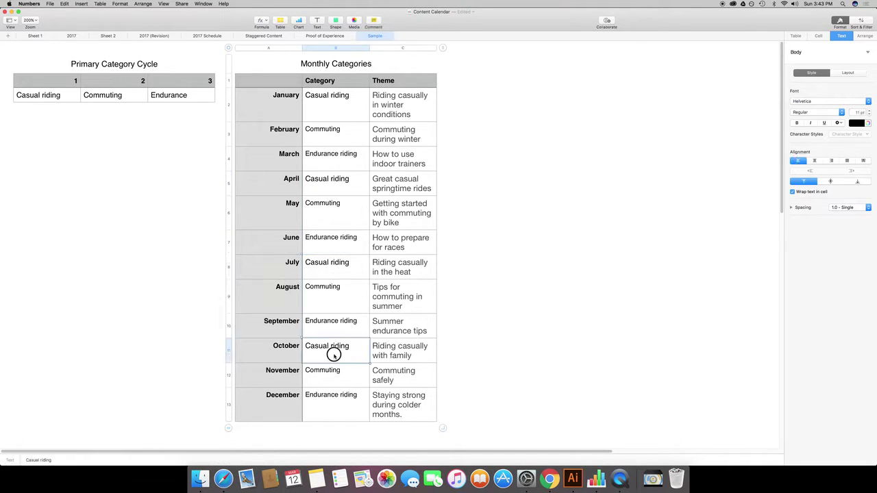
click(335, 397)
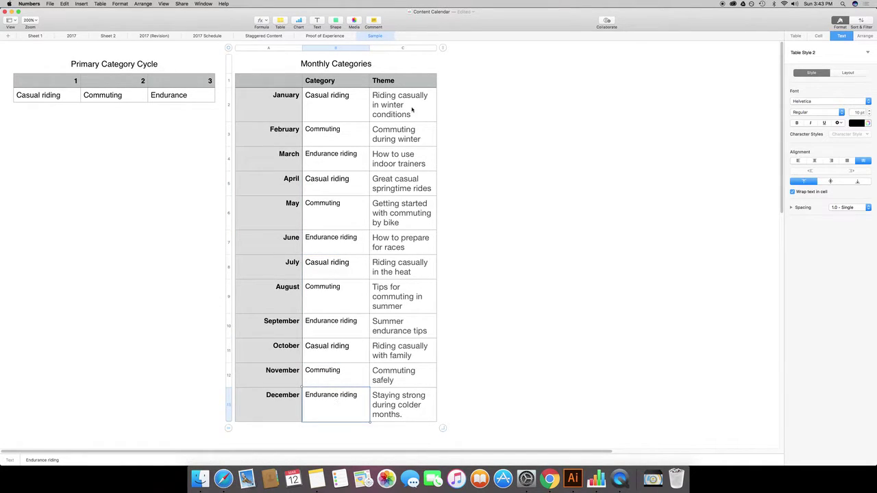
Go through the January to June themes in the Monthly Categories table once more, one month at a time
click(411, 104)
click(411, 138)
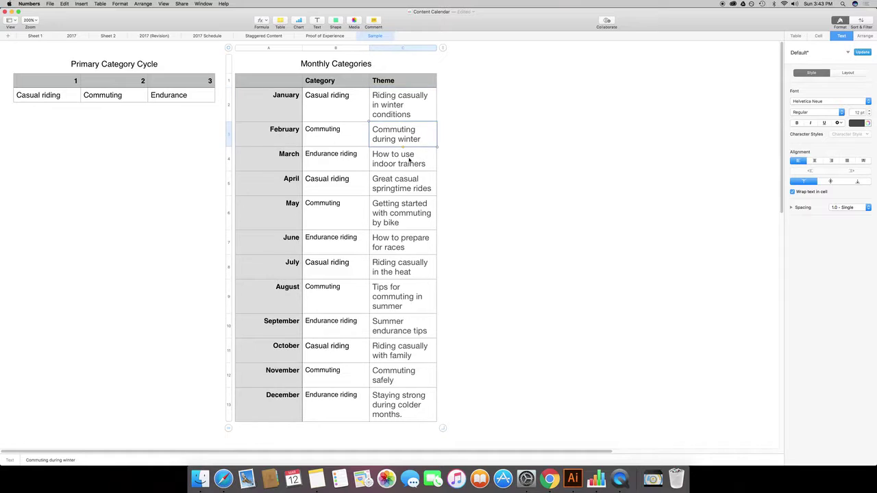
click(410, 160)
click(412, 189)
click(409, 208)
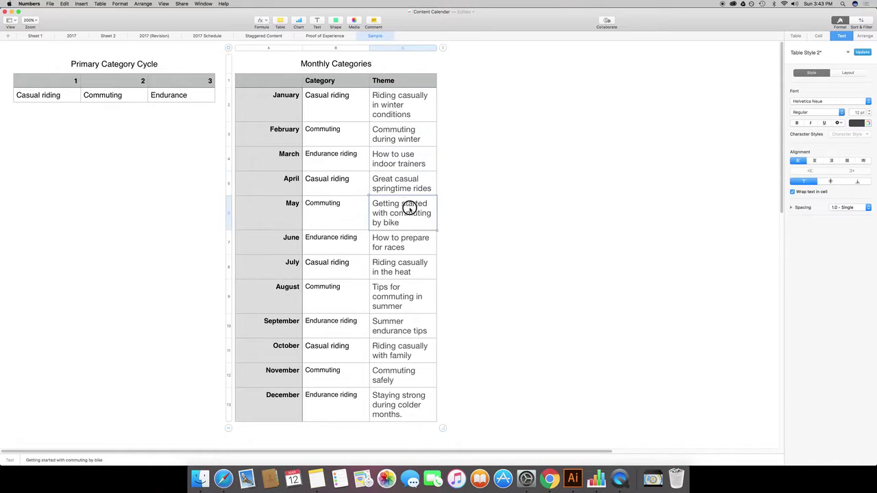
click(407, 250)
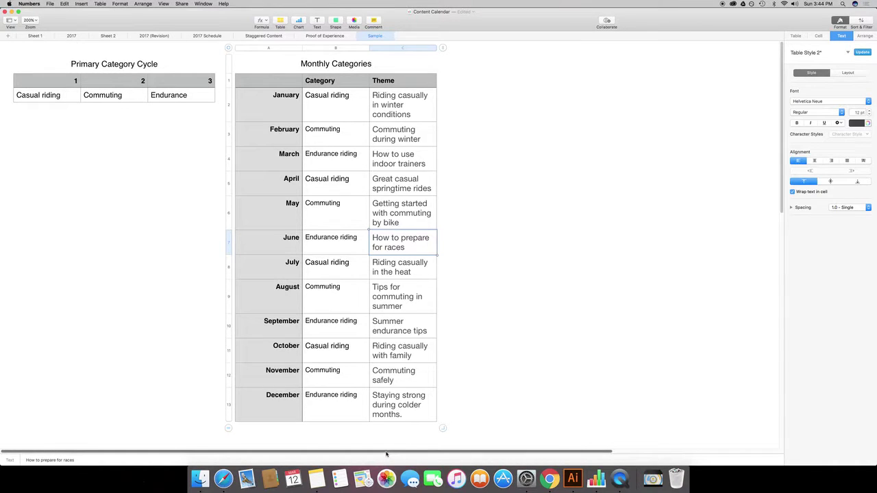
Move the Topics Per Week (Publication on Tuesday) table up beside the Monthly Categories table, with their titles aligned
drag(386, 454, 491, 452)
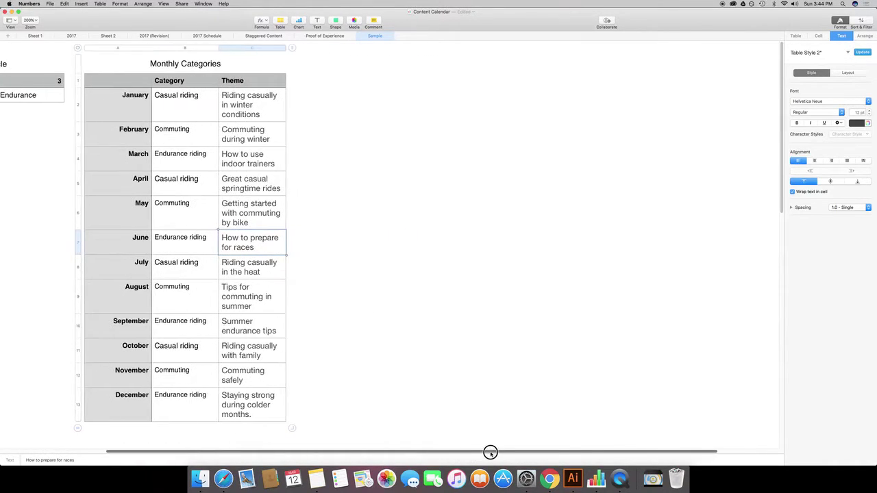
scroll(492, 432, left, 4)
scroll(533, 411, down, 3)
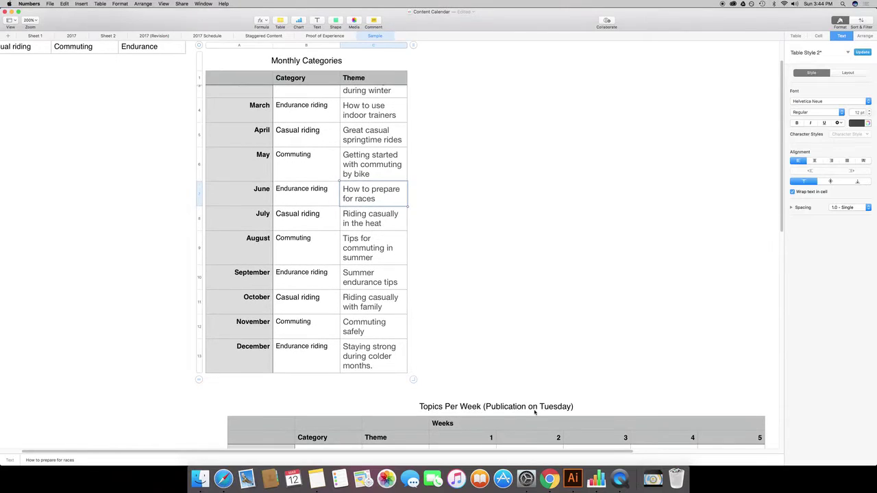
click(445, 405)
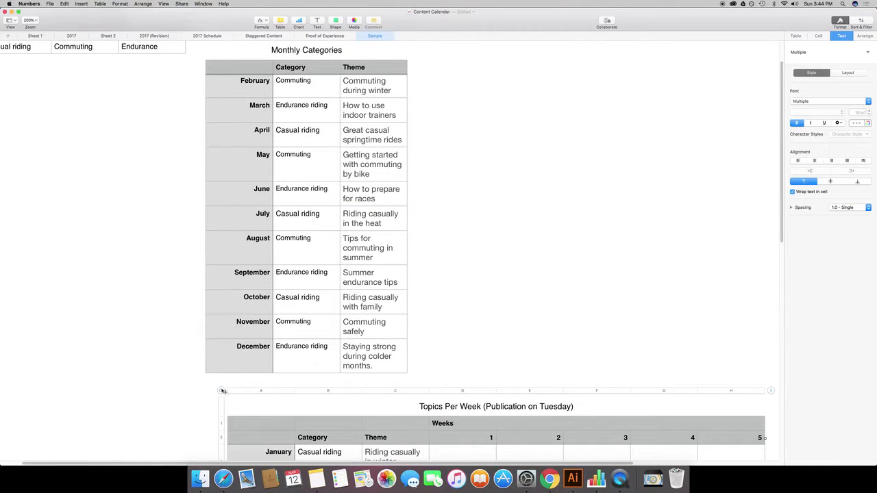
drag(223, 390, 425, 46)
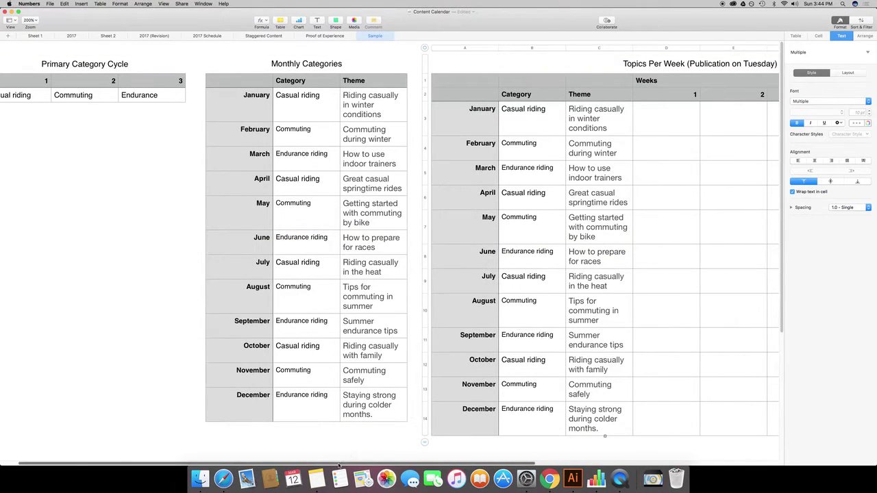
Examine the month, Category and Theme columns and the numbered week headers of the Topics Per Week table
drag(338, 465, 549, 459)
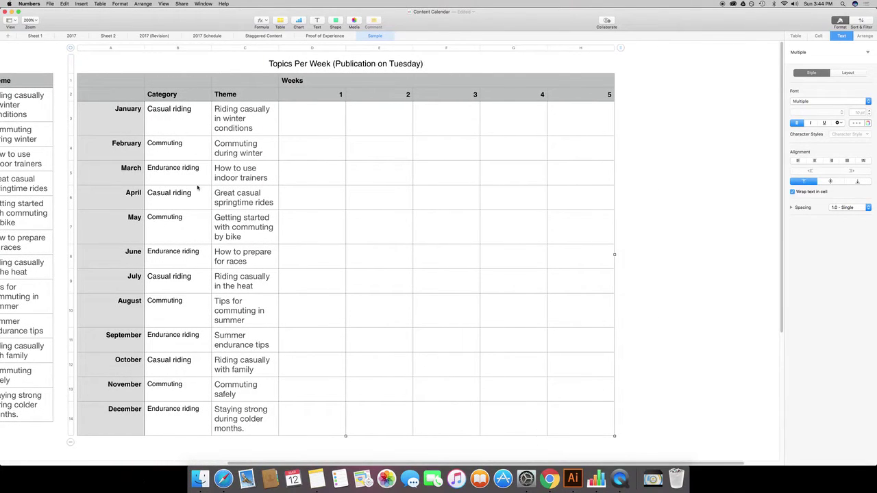
click(130, 111)
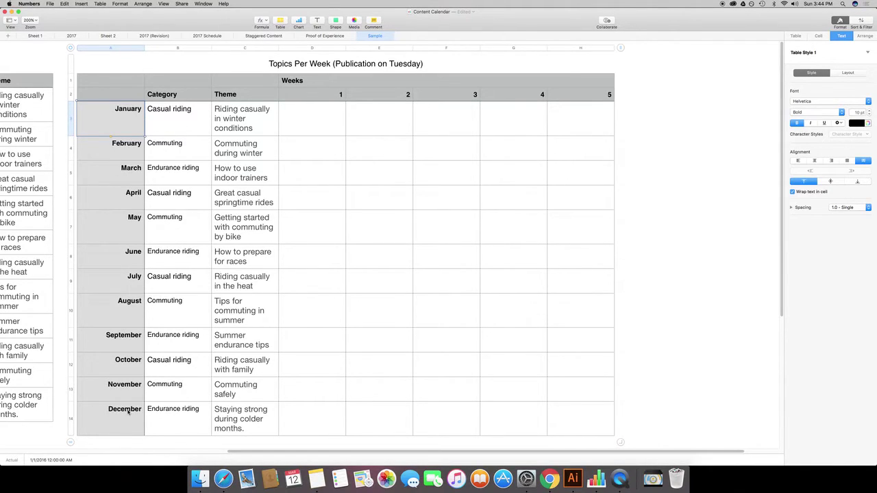
click(179, 124)
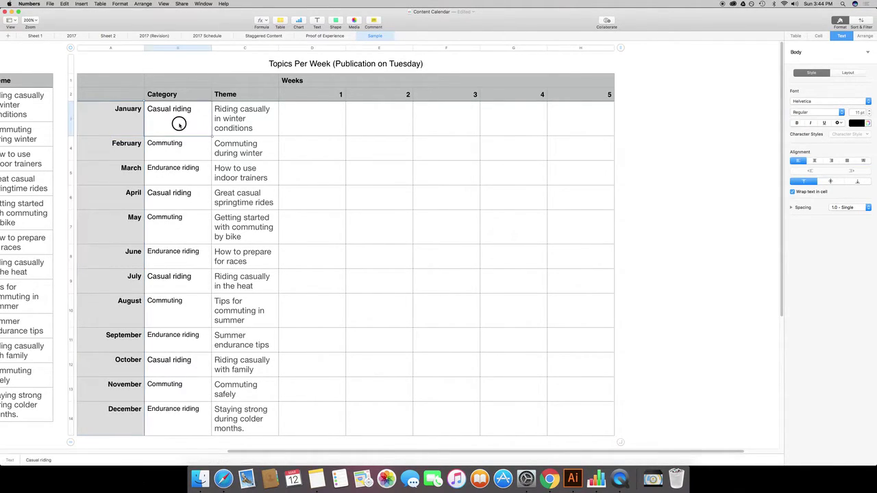
shift+click(182, 421)
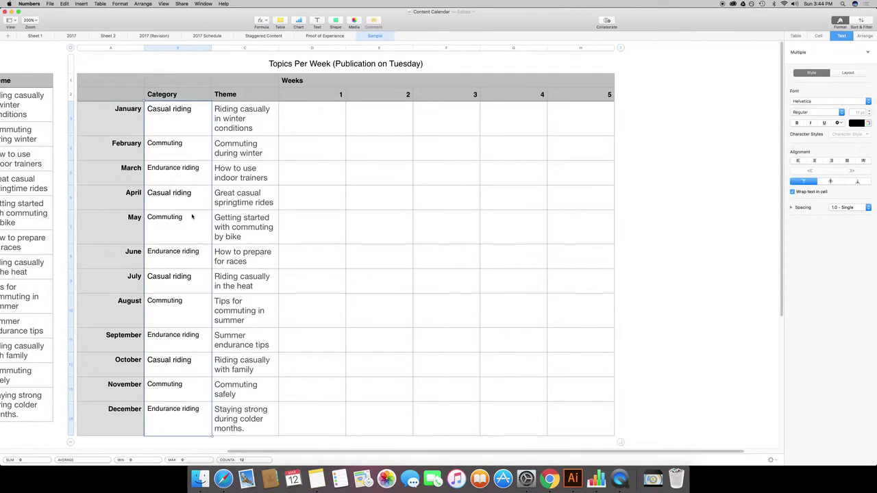
click(240, 124)
shift+click(259, 413)
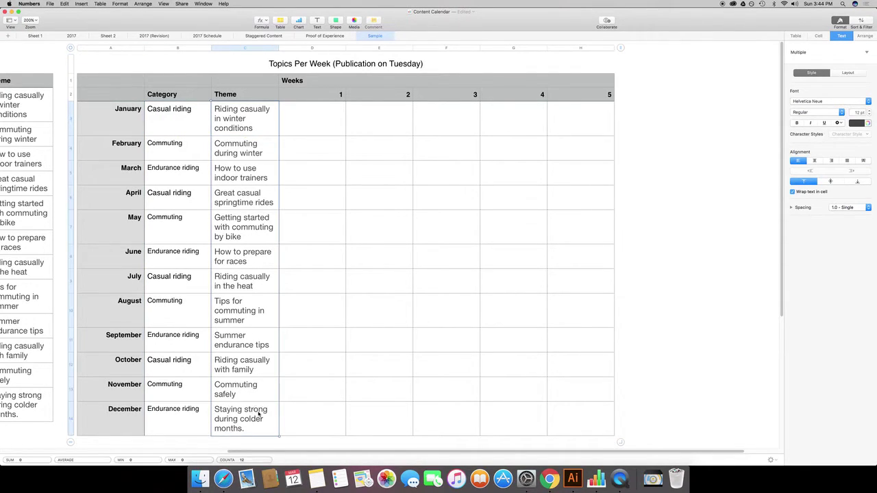
click(319, 95)
shift+click(579, 94)
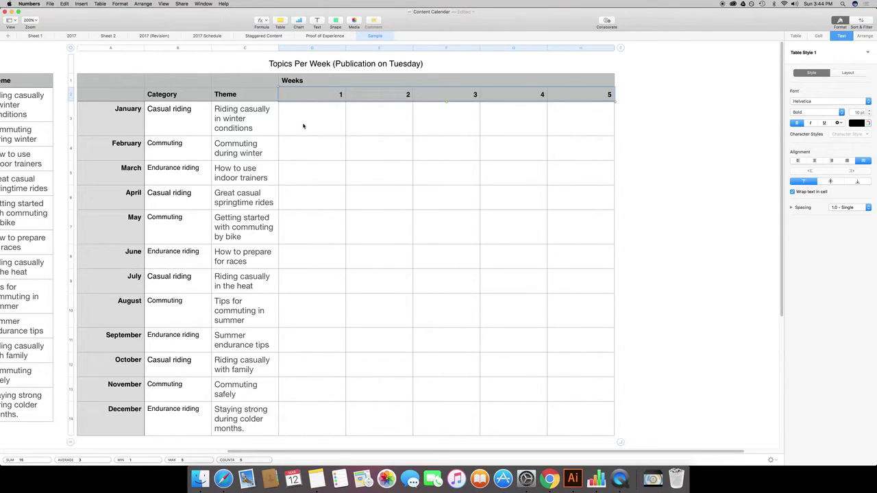
Enter "Dealing with rain" as the January topic for week 1 in the Topics Per Week table
click(319, 126)
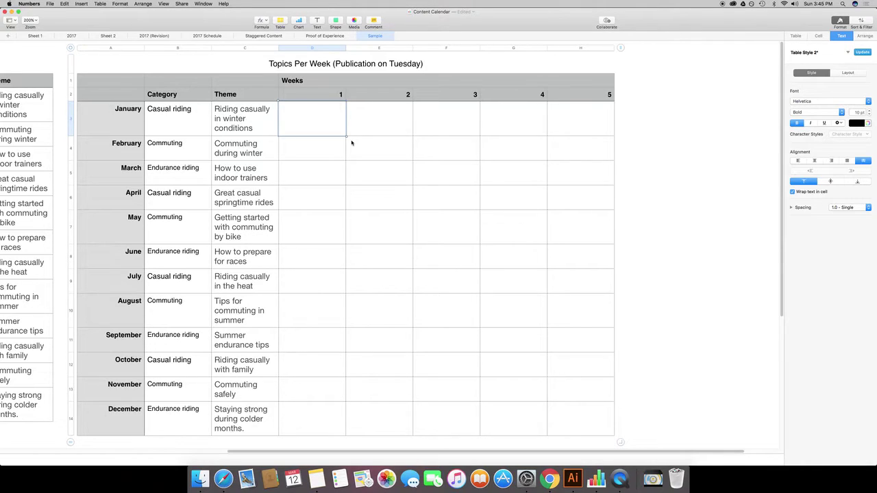
text(R)
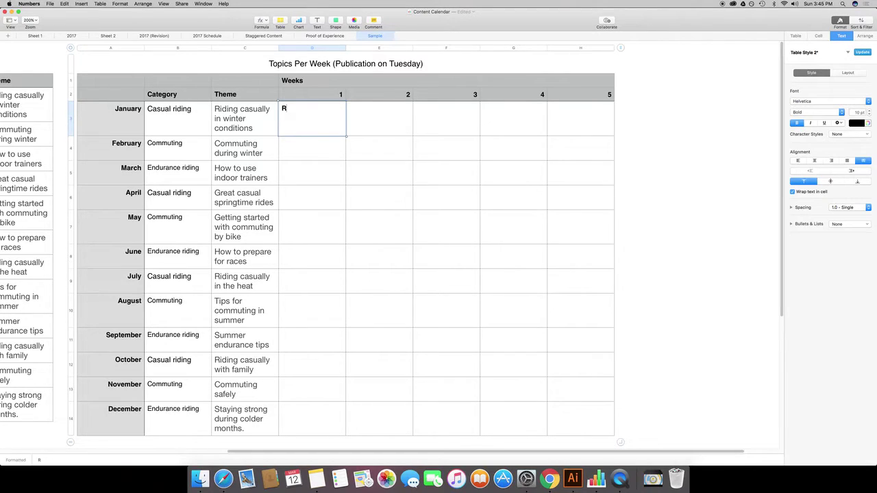
key(BackSpace)
text(Dealing with rain)
Enter "Headlights to use" as the January topic for week 2 in the Topics Per Week table
click(395, 126)
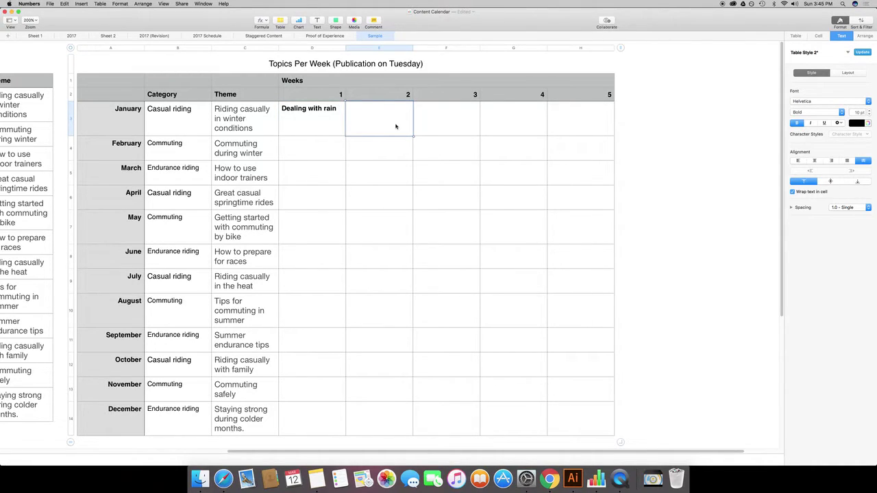
text(headli)
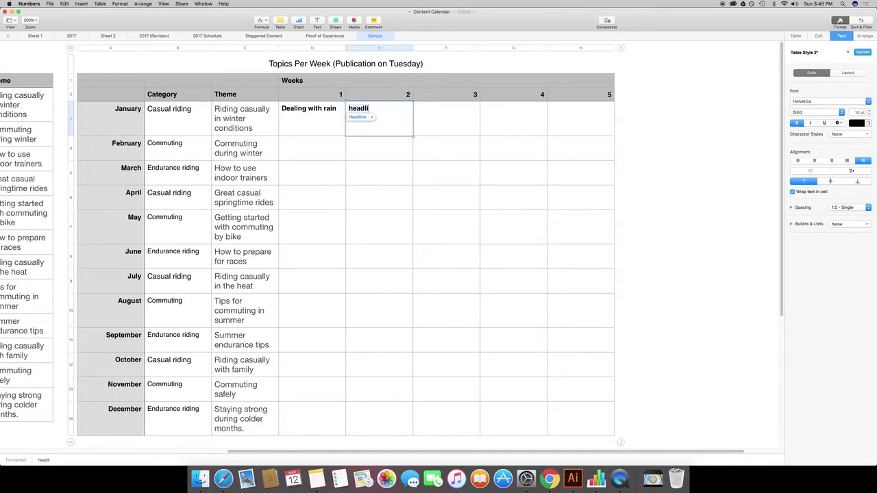
text(ghts)
key(Return)
text(to use)
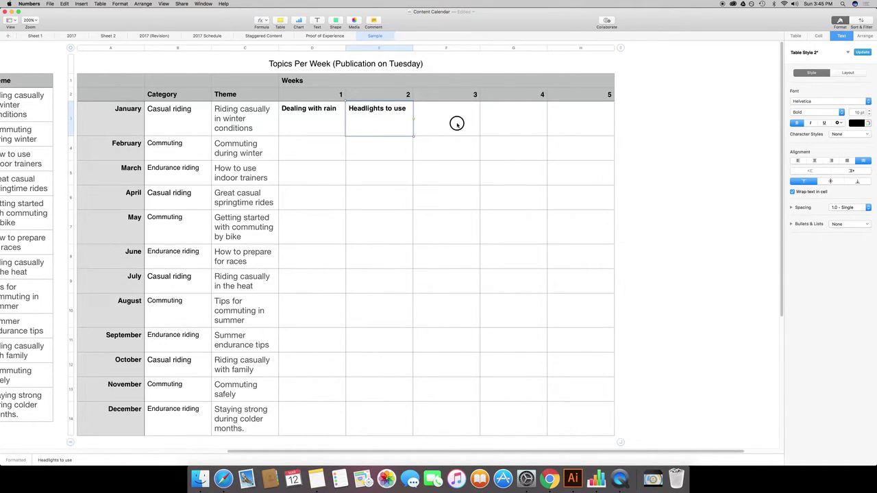
Enter "keeping bike clean" as the January topic for week 3 in the Topics Per Week table
click(457, 124)
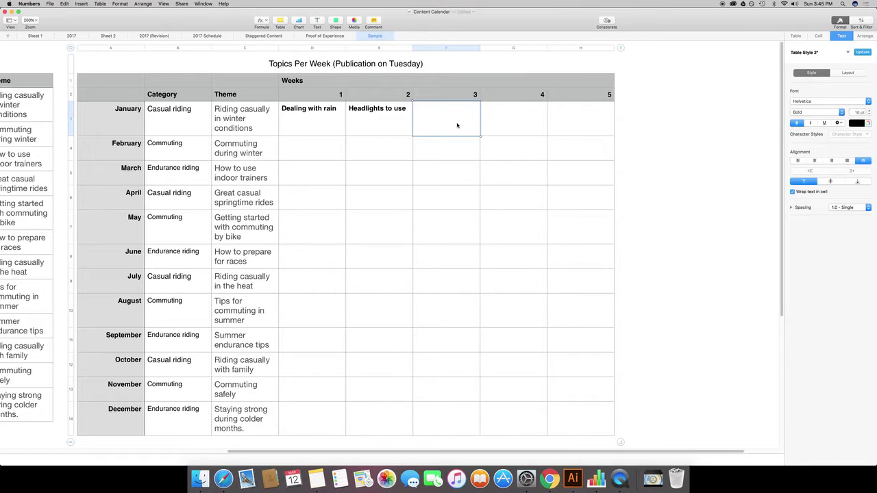
text(keeping )
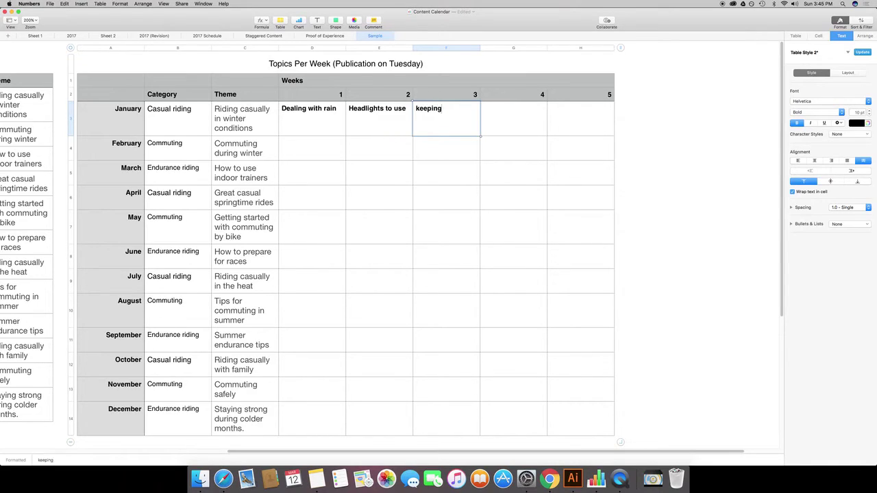
text(bike cleanr)
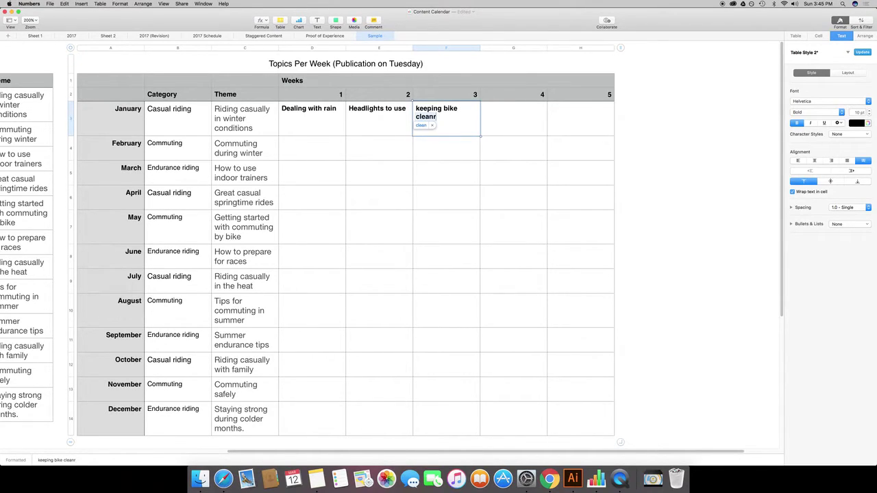
key(BackSpace)
Enter "how to deal with trail closures" as the January topic for week 4 in the Topics Per Week table
click(528, 119)
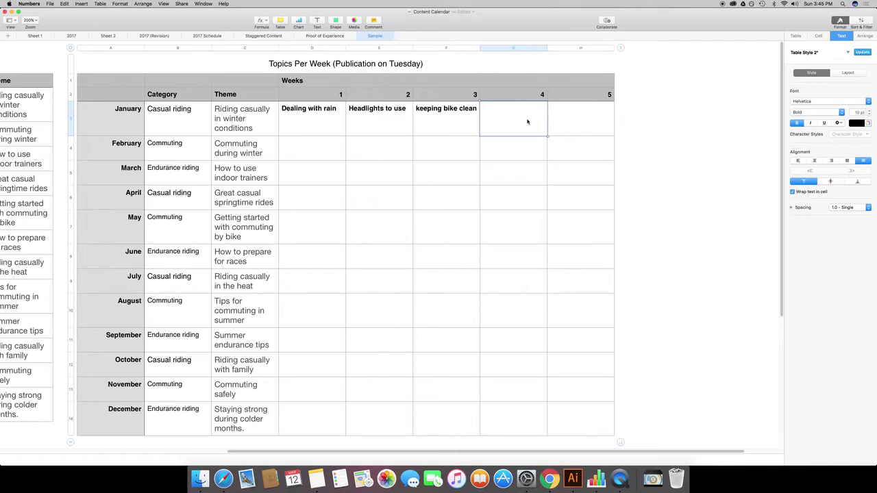
text(ho)
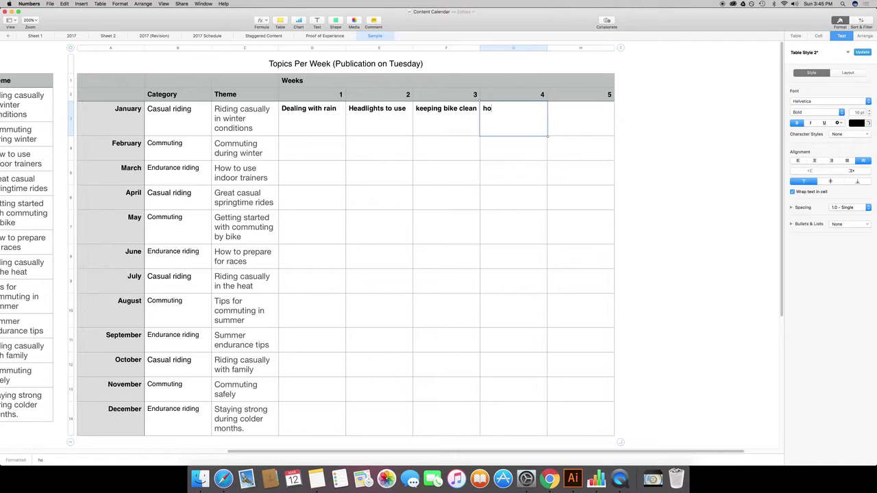
text(w to deal with trail closures)
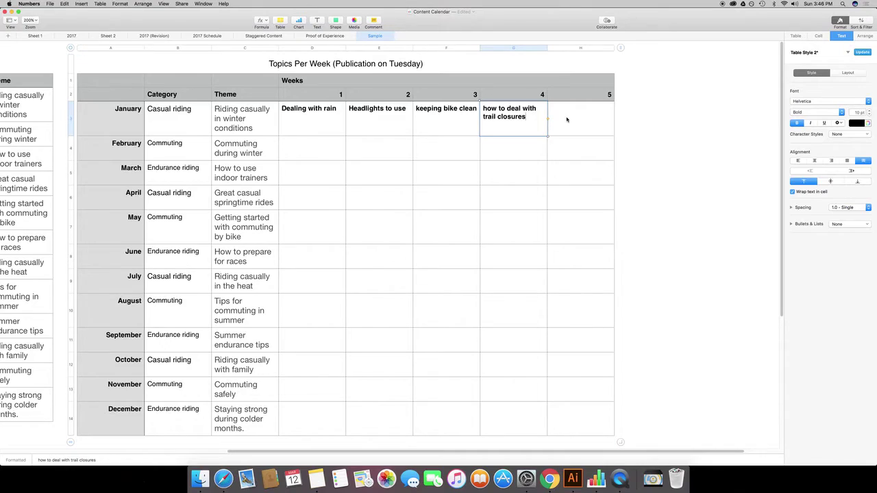
Enter "how to dress warmly" as the January topic for week 5 in the Topics Per Week table
click(567, 120)
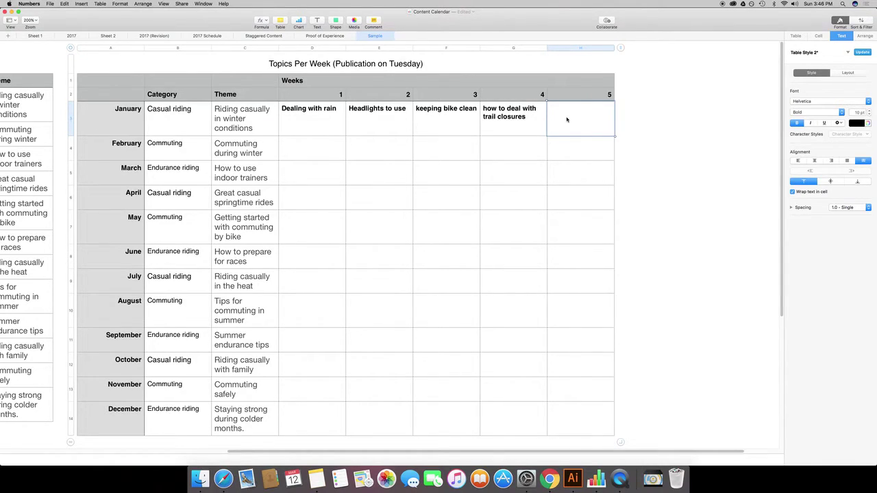
text(how to dr)
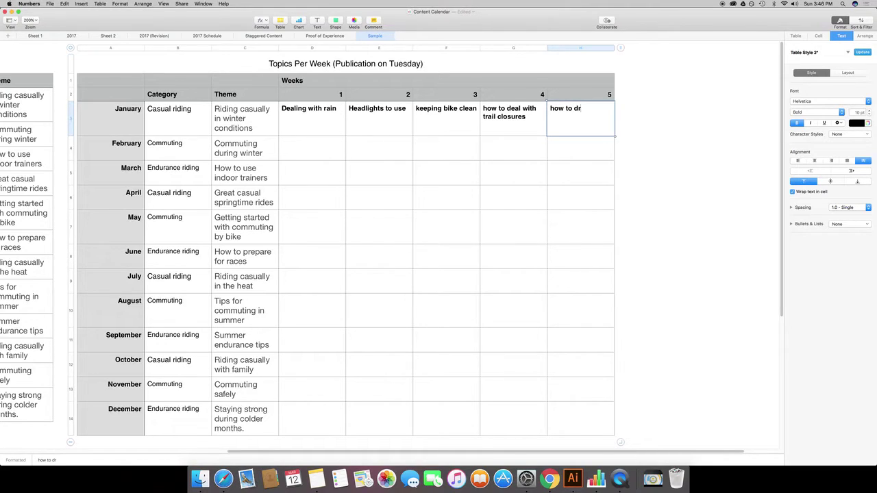
text(ess warmly)
click(335, 146)
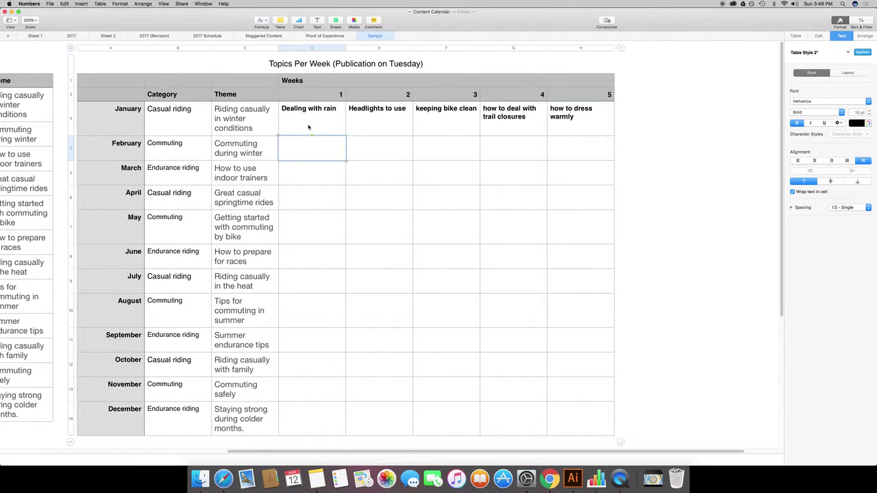
click(310, 128)
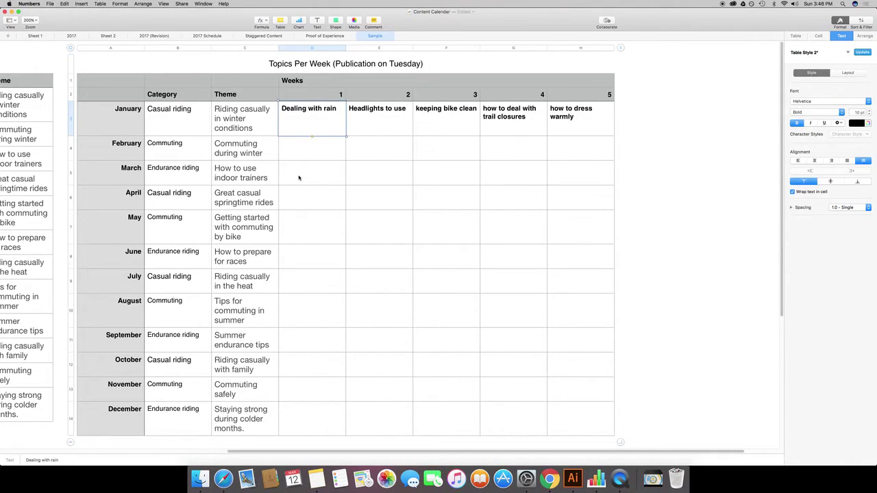
Enter "where to get good deals" as the March topic for week 1 in the Topics Per Week table
click(177, 174)
click(337, 172)
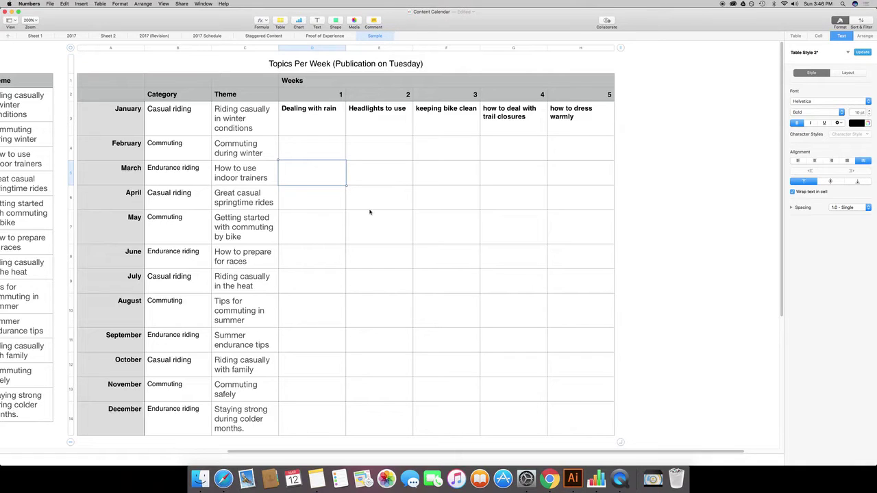
text(where to)
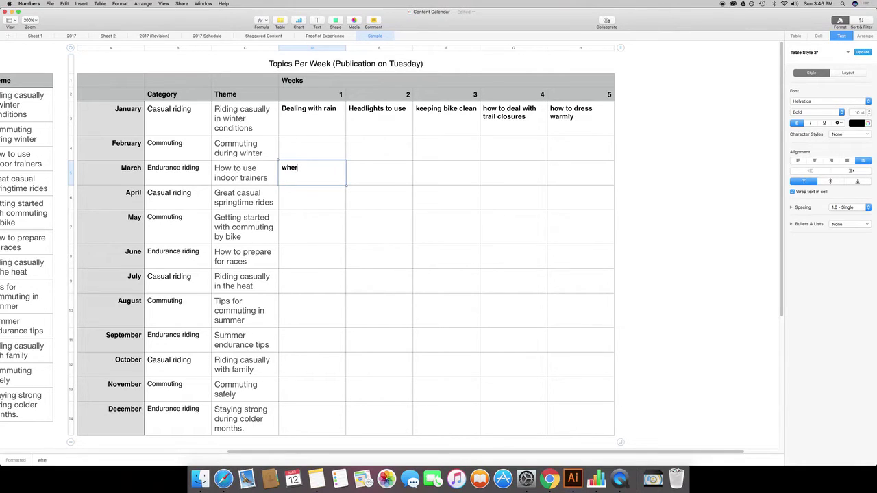
key(BackSpace)
key(BackSpace)
key(BackSpace)
key(BackSpace)
text(e to )
text(b)
text(u)
key(BackSpace)
key(BackSpace)
text(get good deals)
Enter the March topics "how to setup" for week 2 and "how to connect to apps like Strava" for week 3
click(376, 172)
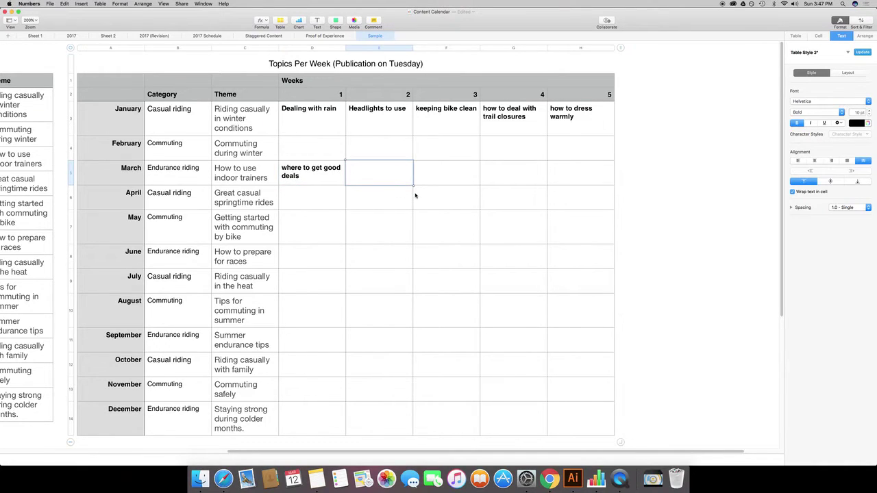
text(how to setup)
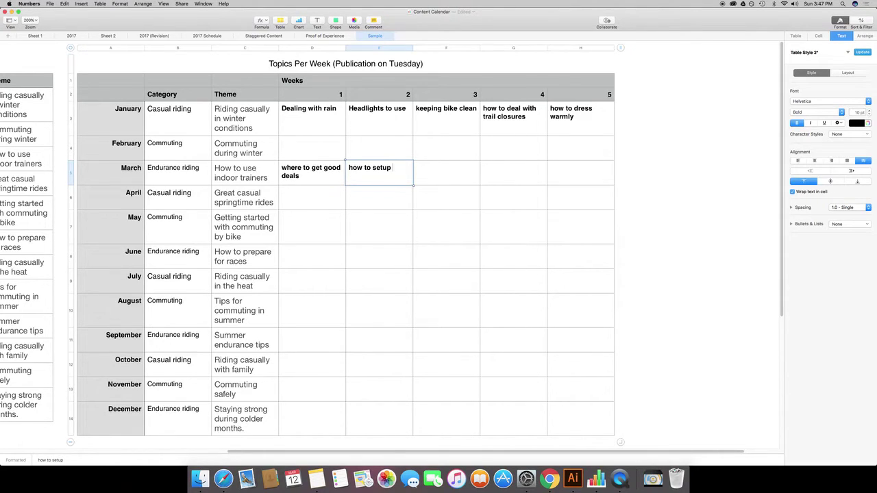
click(442, 173)
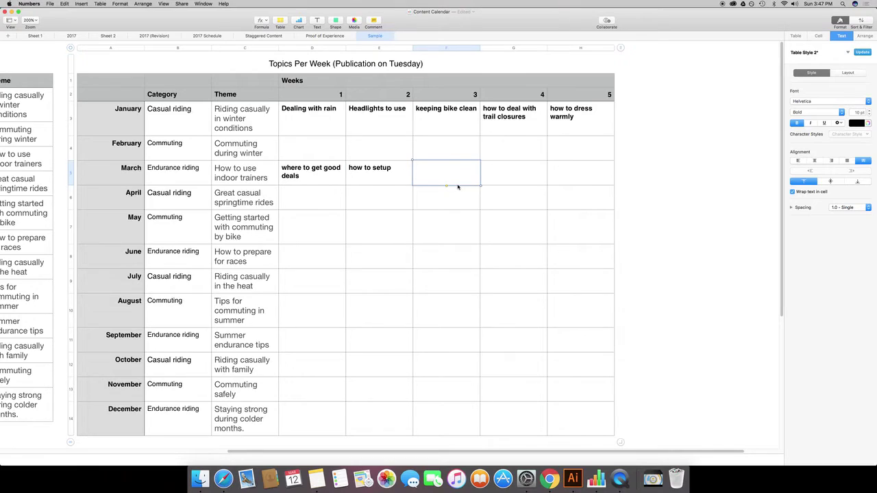
text(how to )
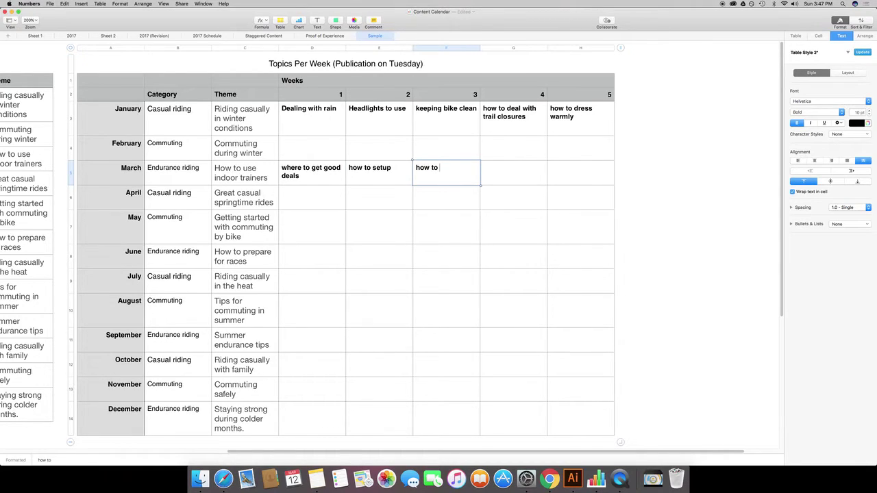
text(connect to apps like)
text(Strava)
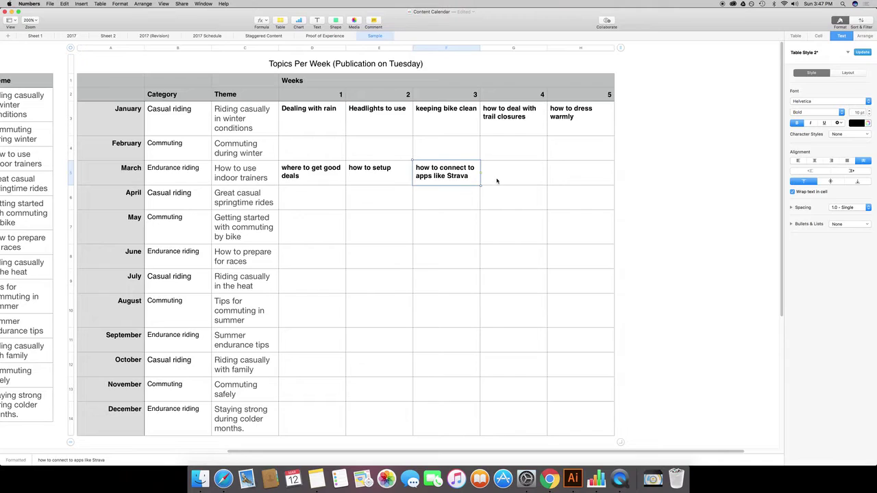
Enter "Troubleshooting" as the March topic for week 4 in the Topics Per Week table
click(498, 180)
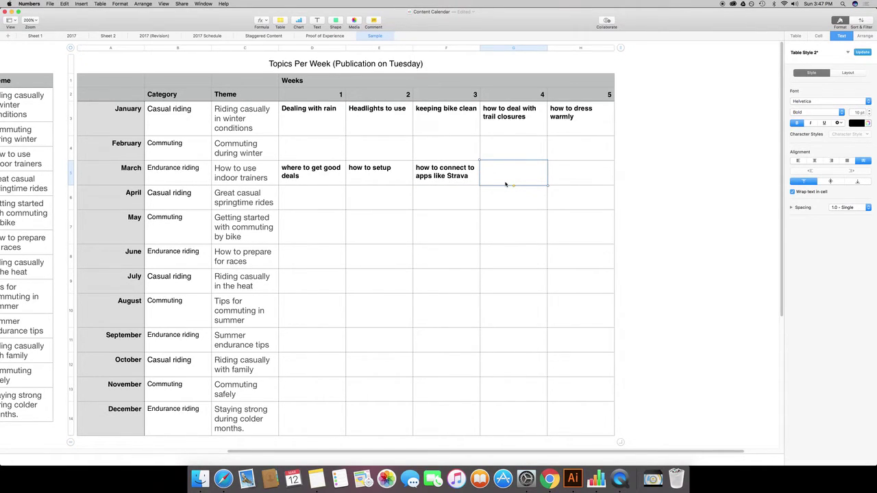
text(Tr)
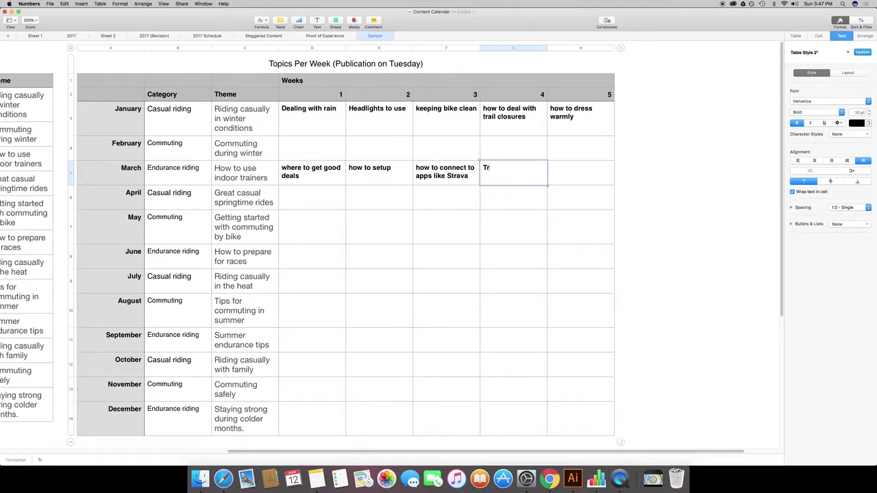
text(oubleshooting)
Enter "trainer basics" as the March topic for week 5 in the Topics Per Week table
click(587, 171)
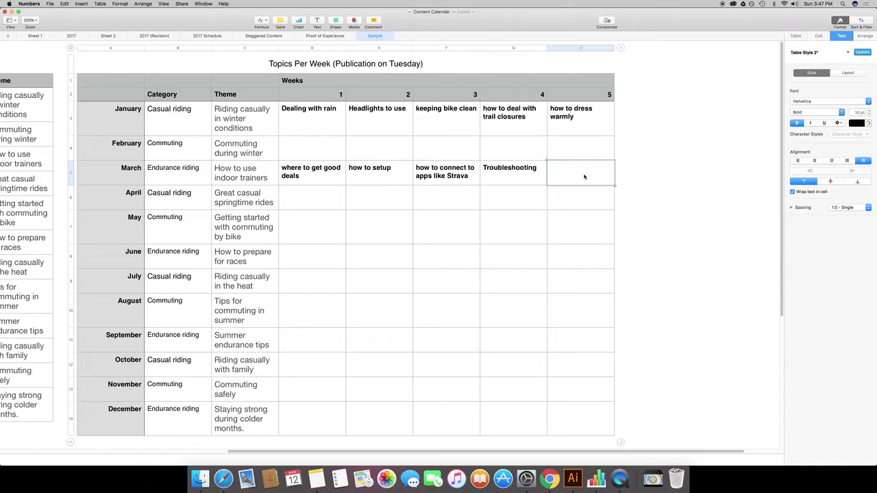
text(different)
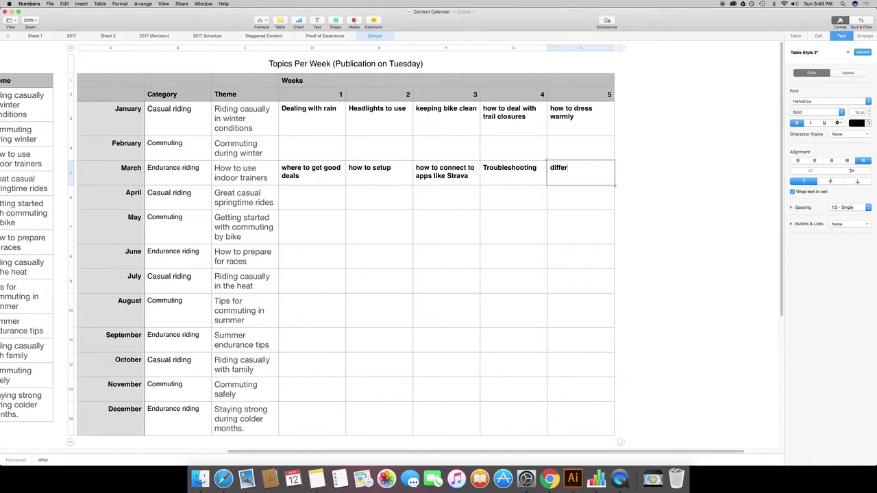
key(BackSpace)
key(BackSpace)
key(BackSpace)
key(BackSpace)
key(BackSpace)
key(BackSpace)
key(BackSpace)
key(BackSpace)
key(BackSpace)
text(trainer bai)
key(Left)
text(s)
key(Right)
text(cs)
click(578, 196)
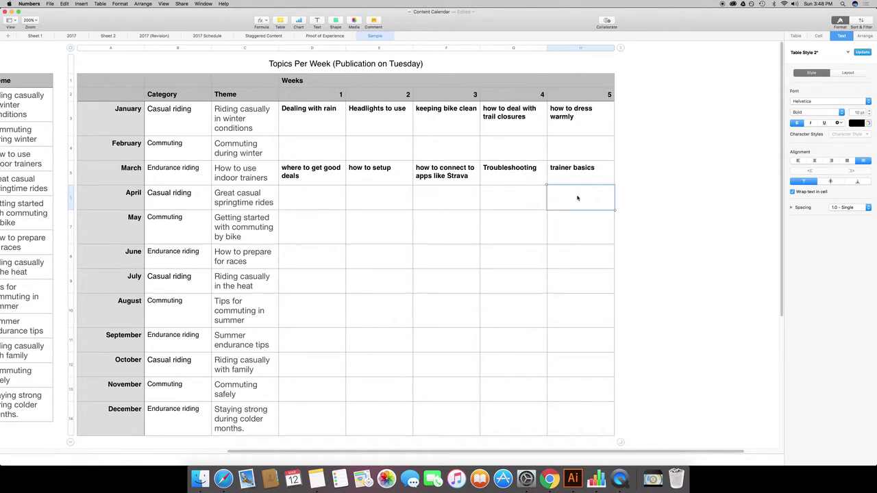
click(333, 179)
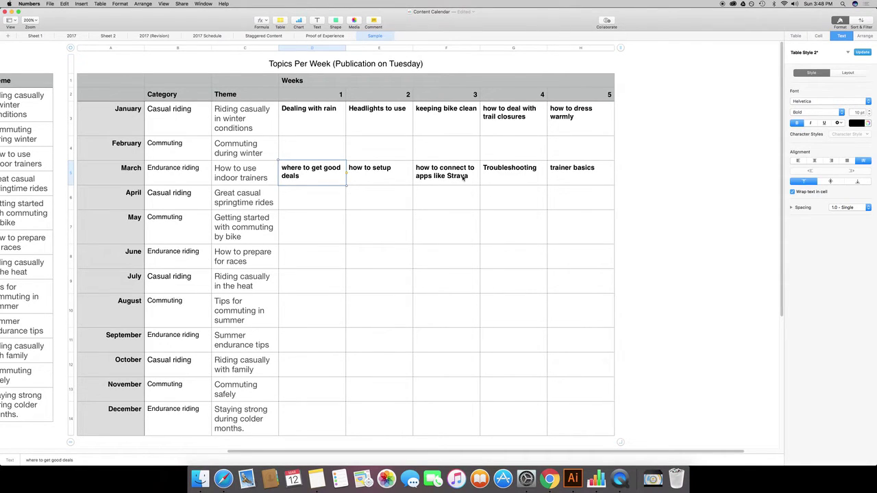
click(464, 178)
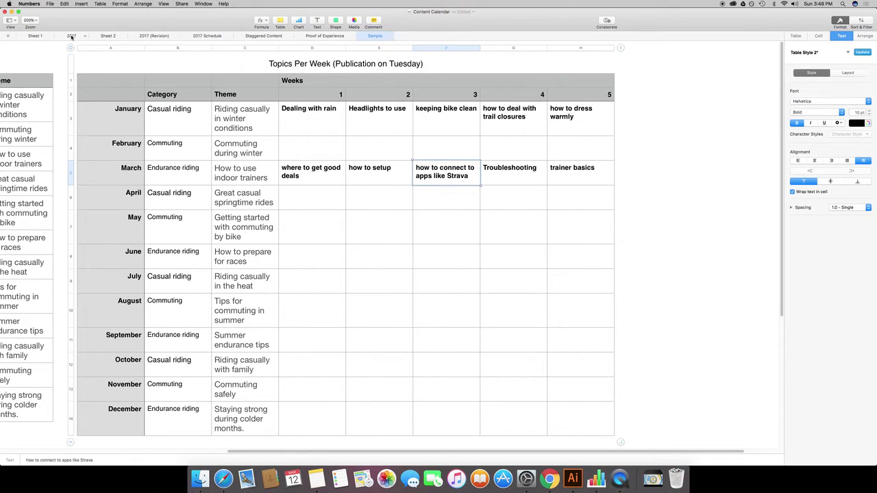
Open the 2017 sheet and set its zoom to 200%
click(72, 36)
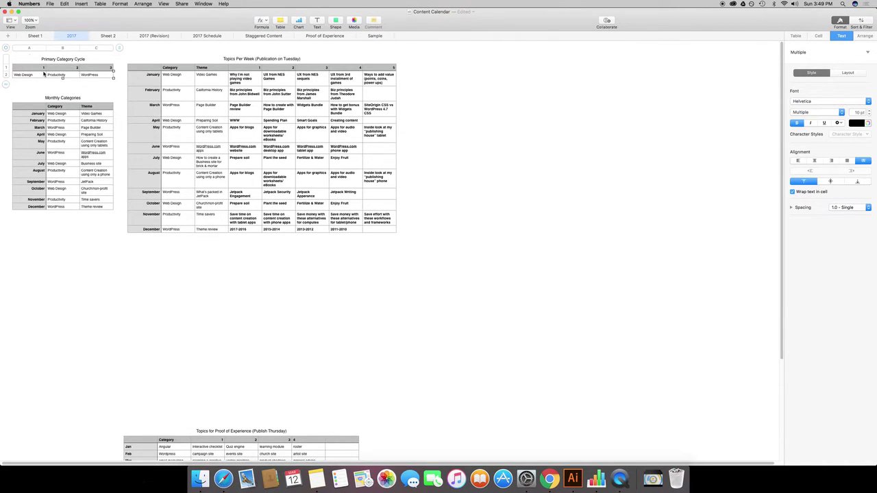
click(35, 21)
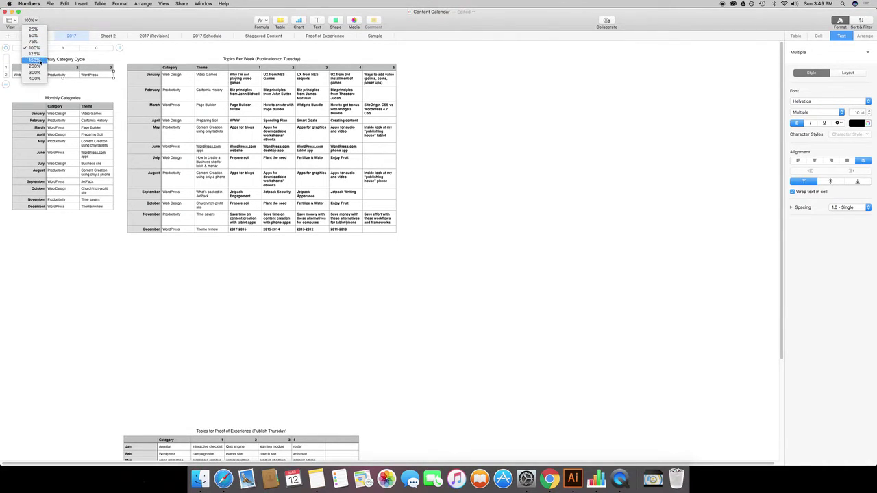
click(42, 63)
click(33, 20)
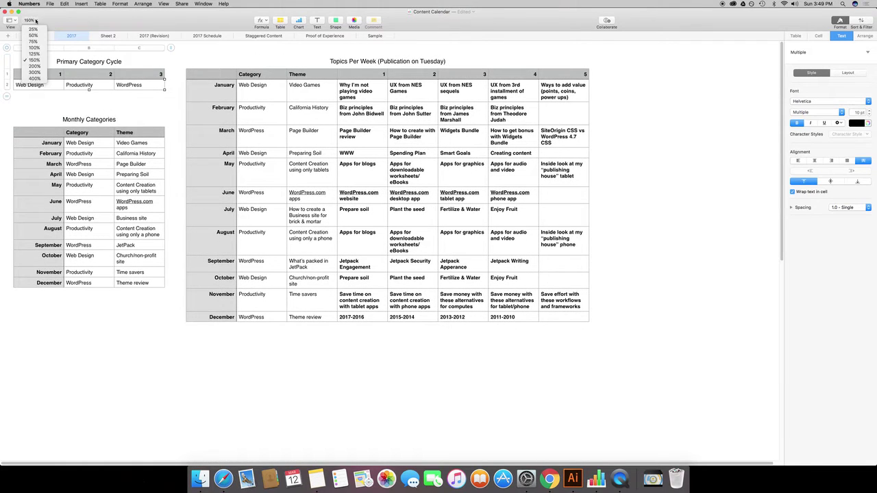
click(35, 67)
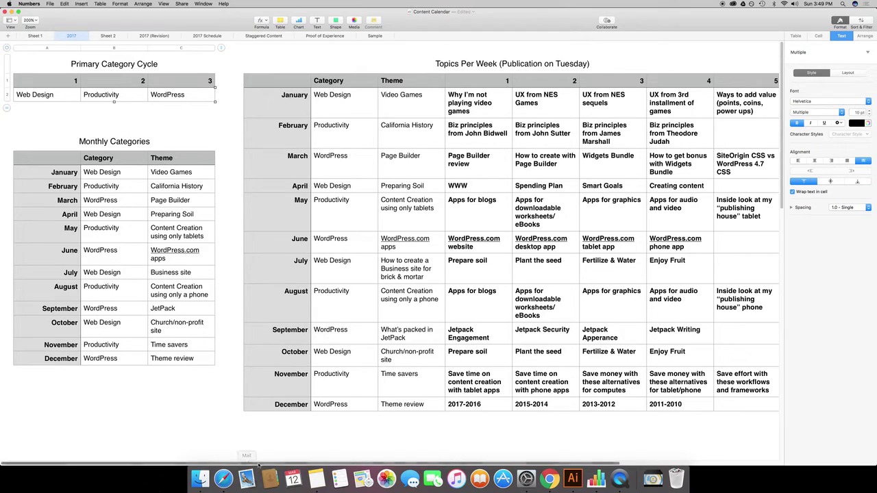
Examine the three categories of the Primary Category Cycle and how they repeat through the months in the Monthly Categories table
click(43, 97)
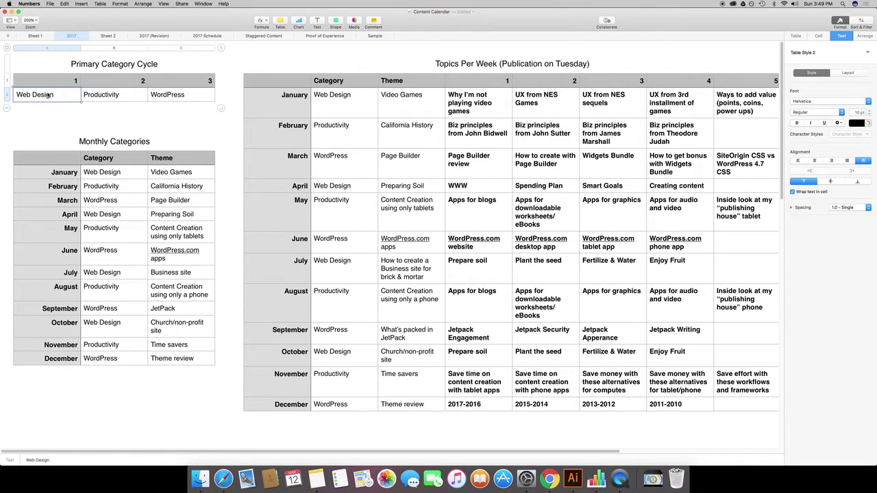
click(119, 96)
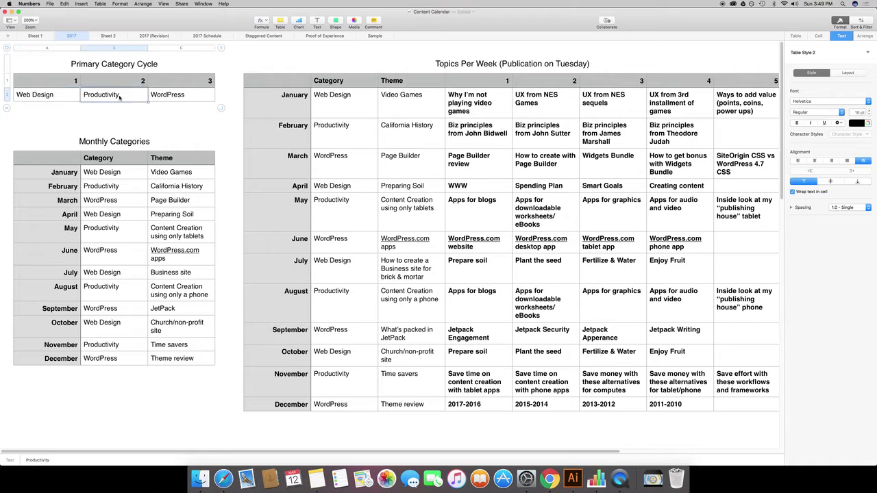
click(187, 95)
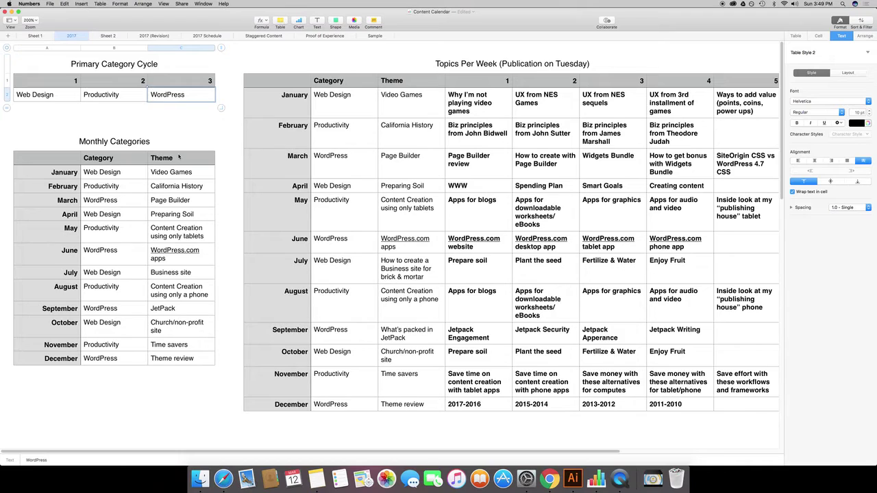
click(47, 98)
shift+click(172, 101)
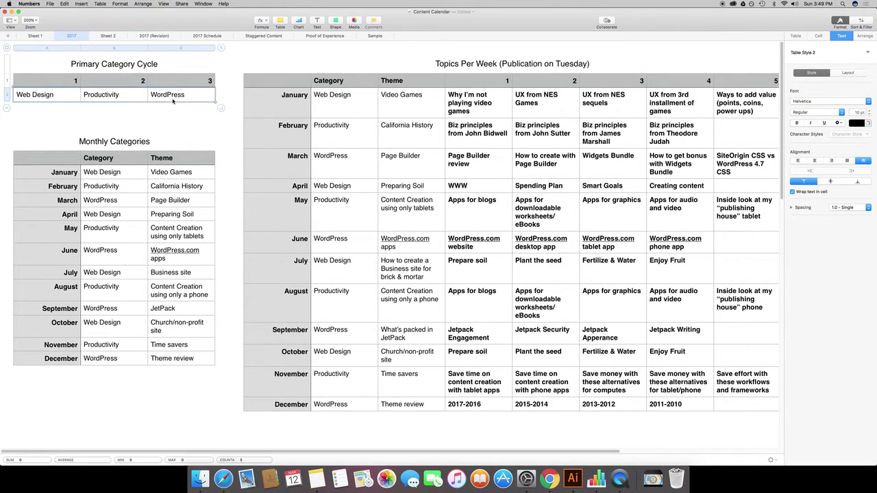
drag(114, 176, 115, 204)
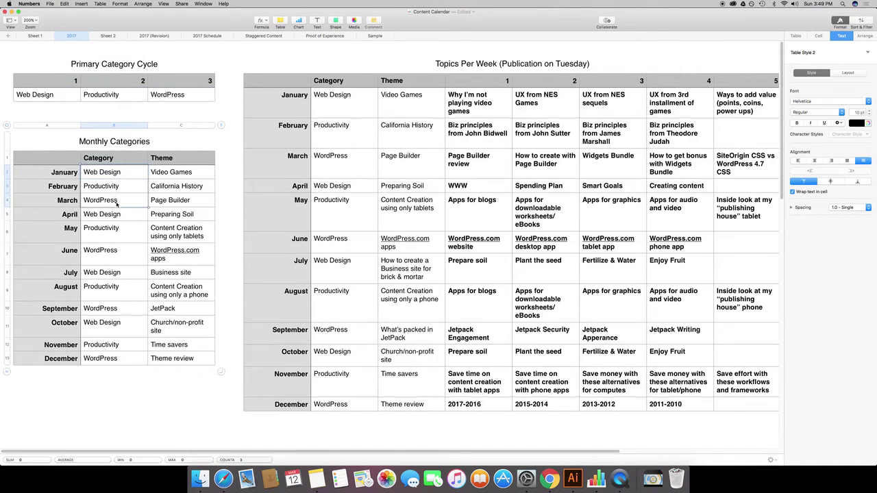
click(122, 217)
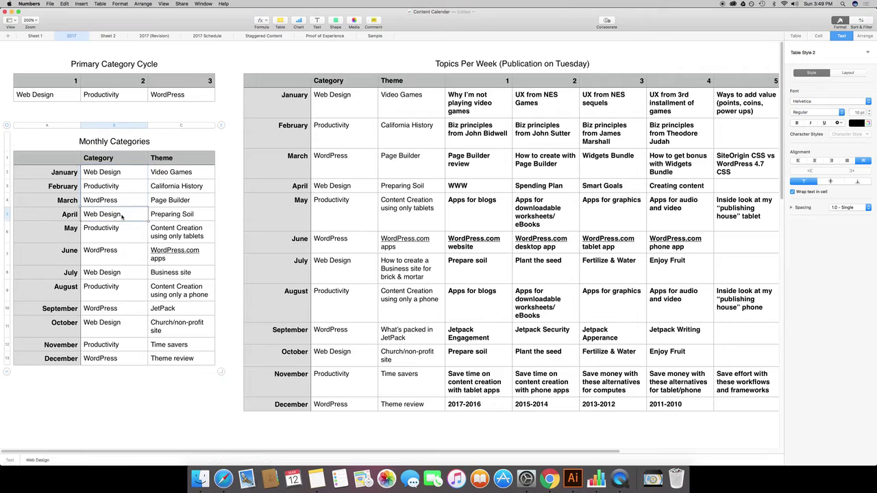
drag(124, 276, 129, 359)
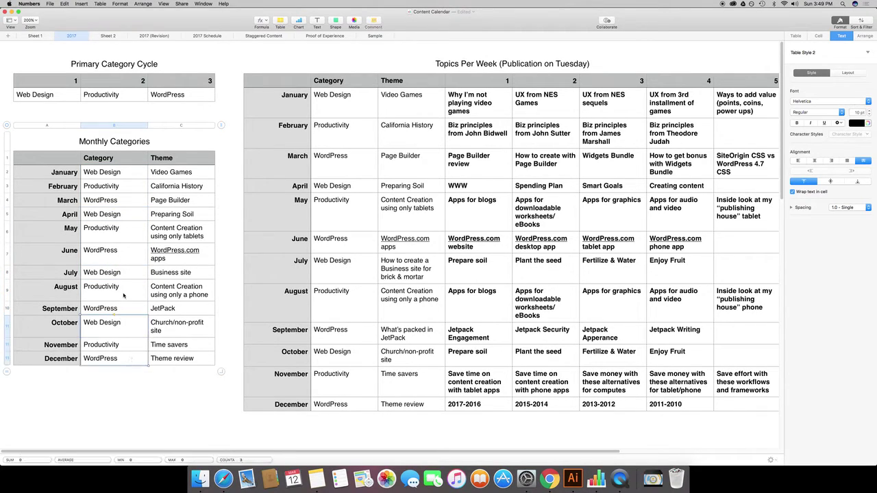
Examine the monthly themes from January through August in the Monthly Categories table
click(165, 174)
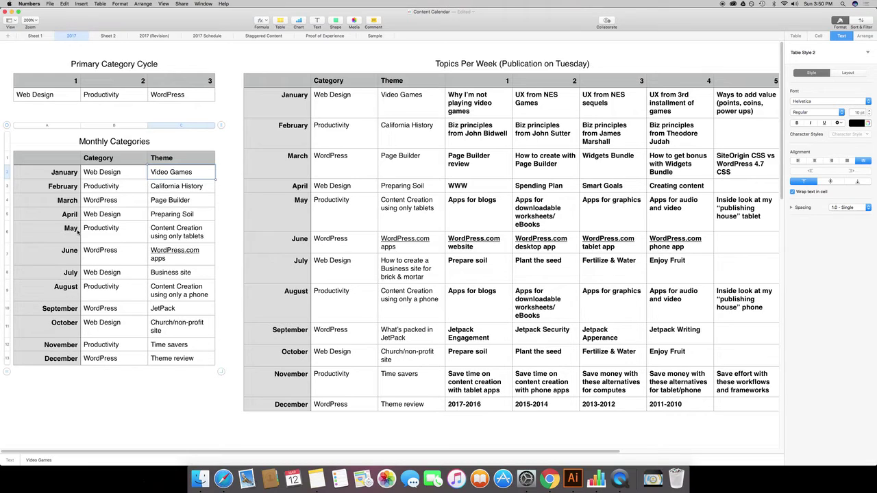
click(185, 190)
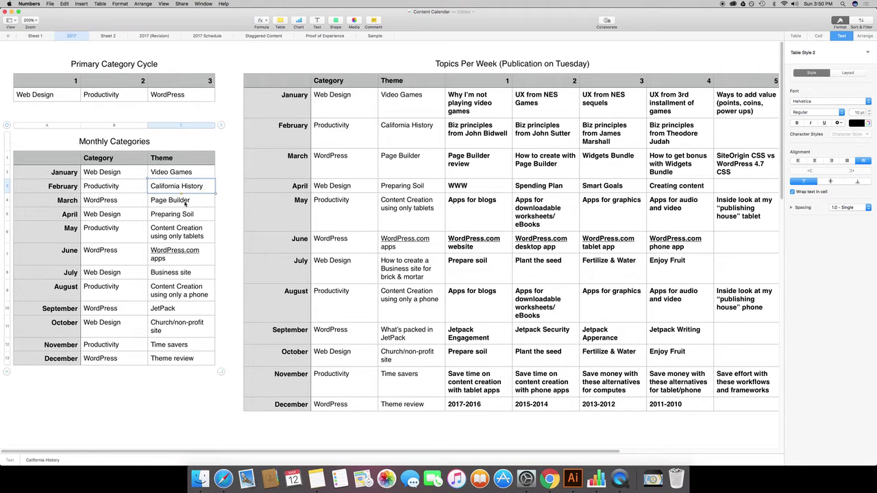
click(186, 203)
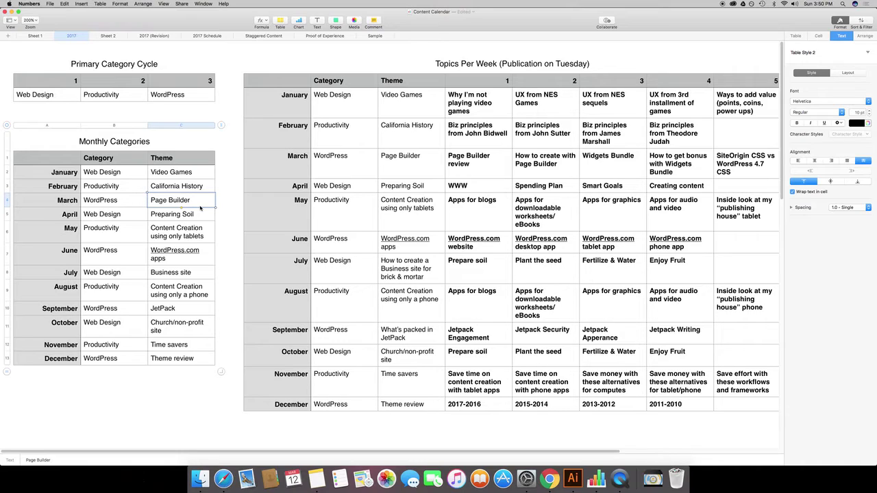
click(195, 216)
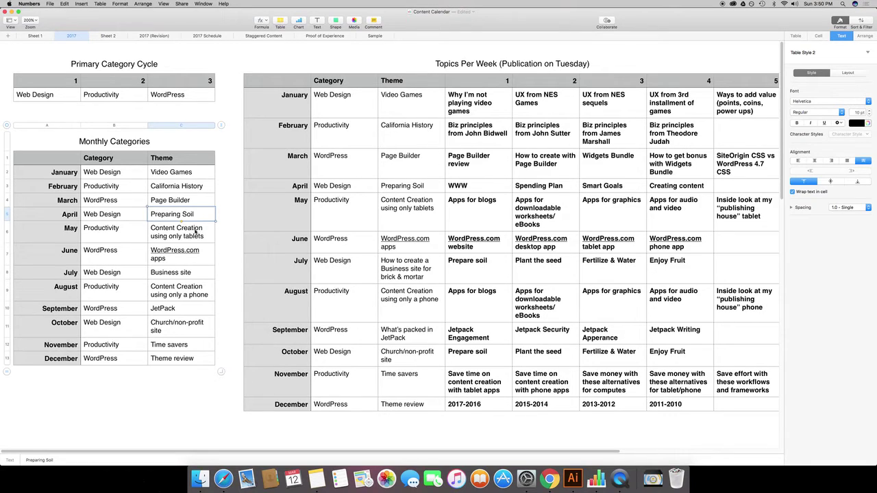
click(196, 233)
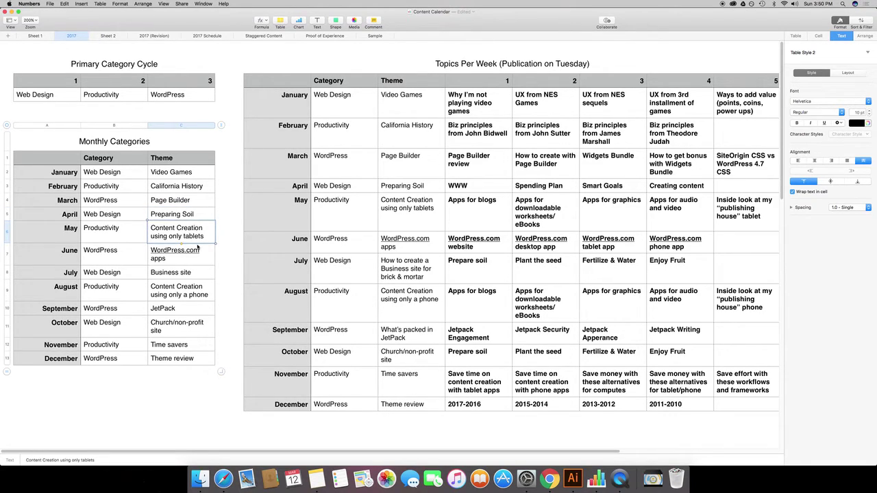
click(198, 249)
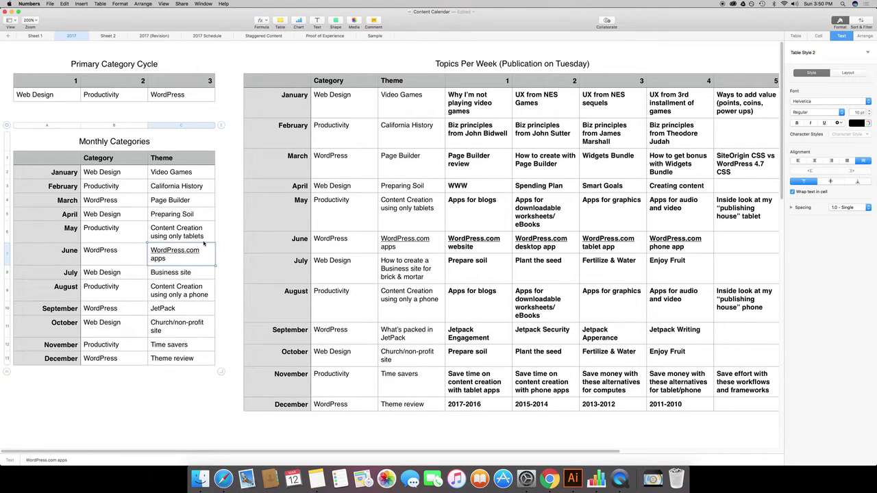
click(199, 277)
click(196, 292)
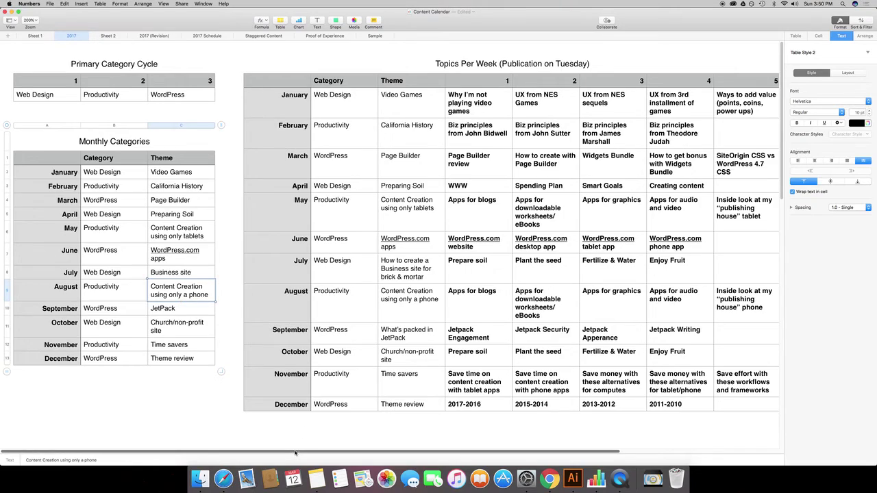
Examine how the January, February and March themes are broken into weekly topics in the Topics Per Week table
click(331, 97)
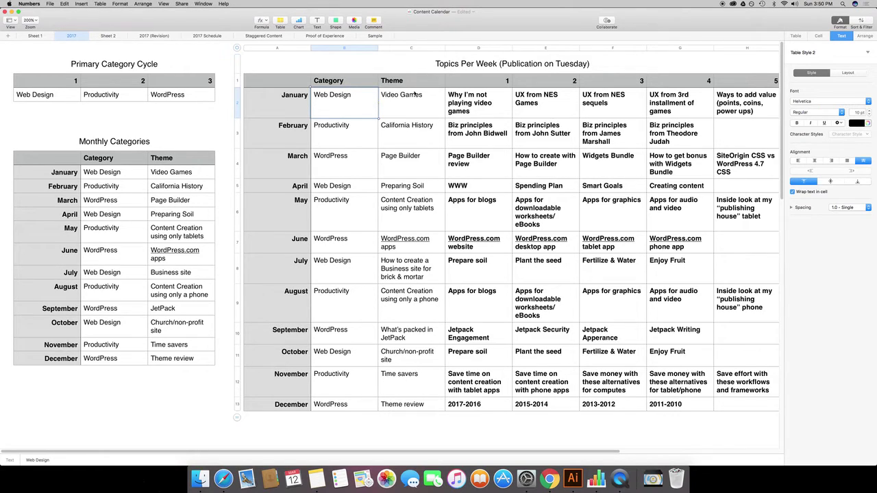
click(471, 103)
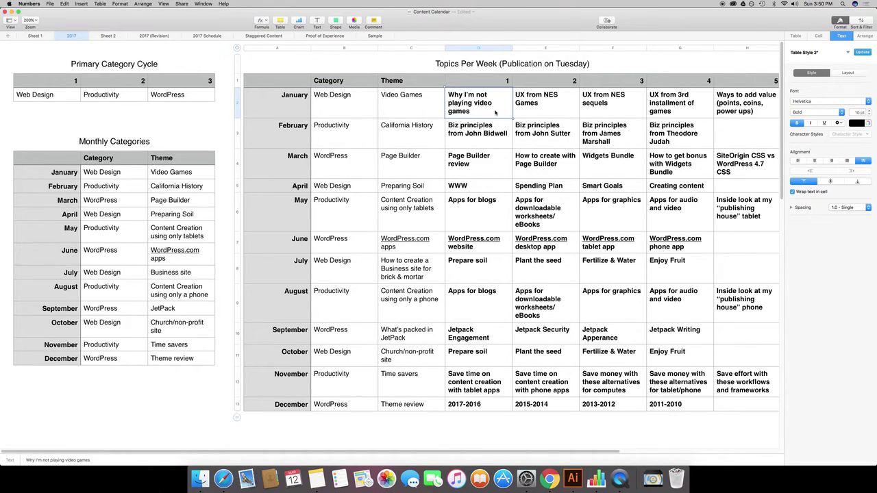
key(Right)
key(Right)
key(Right)
key(Right)
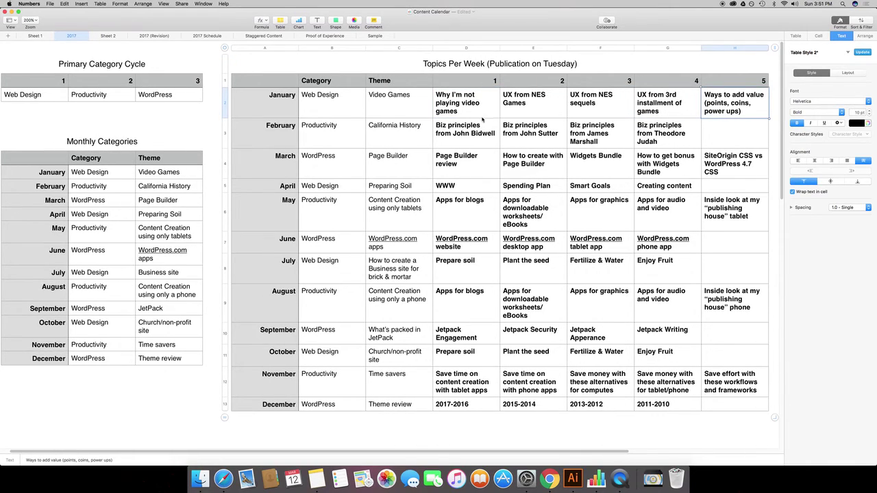
click(449, 129)
click(546, 129)
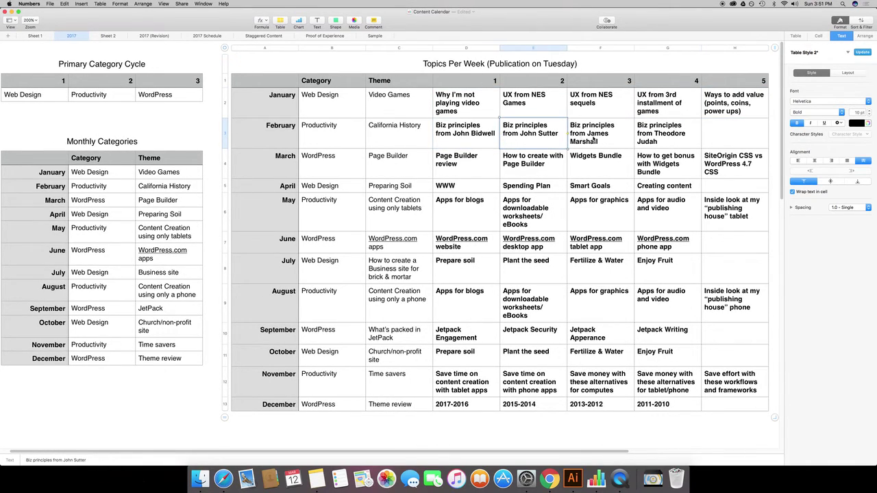
click(474, 171)
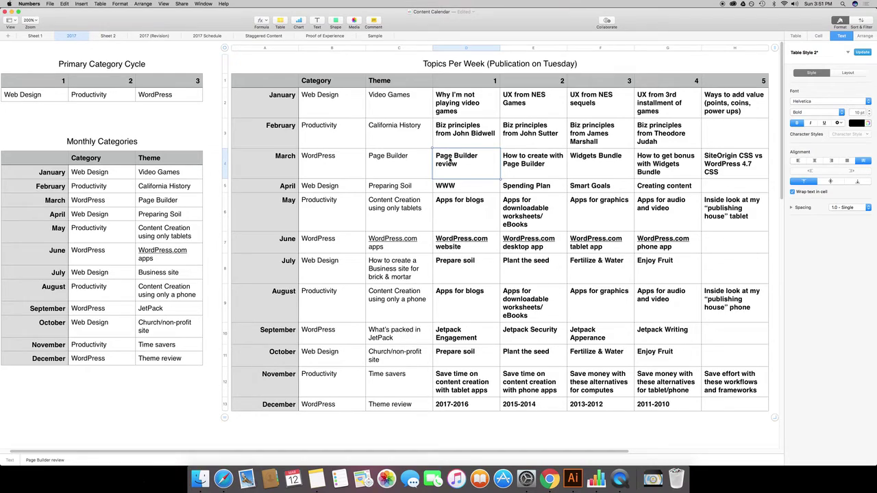
click(457, 160)
Review May's five weekly topics against its theme of content creation using only tablets
click(462, 212)
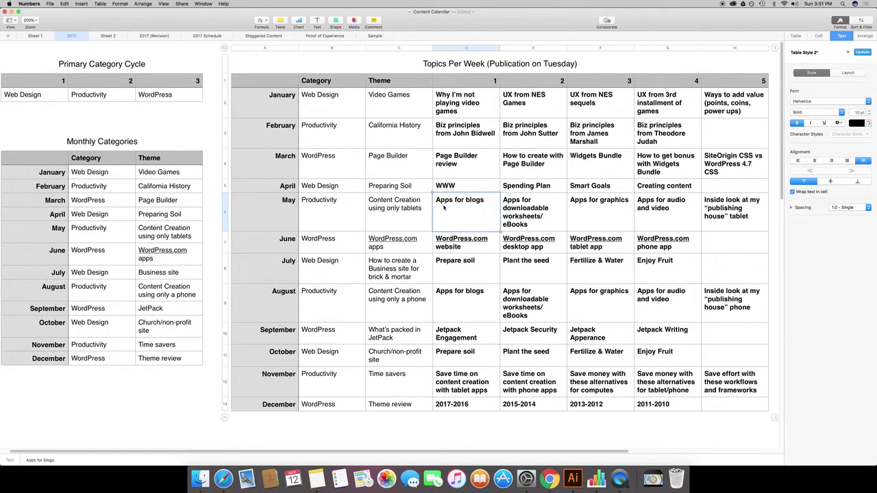
click(486, 200)
click(549, 218)
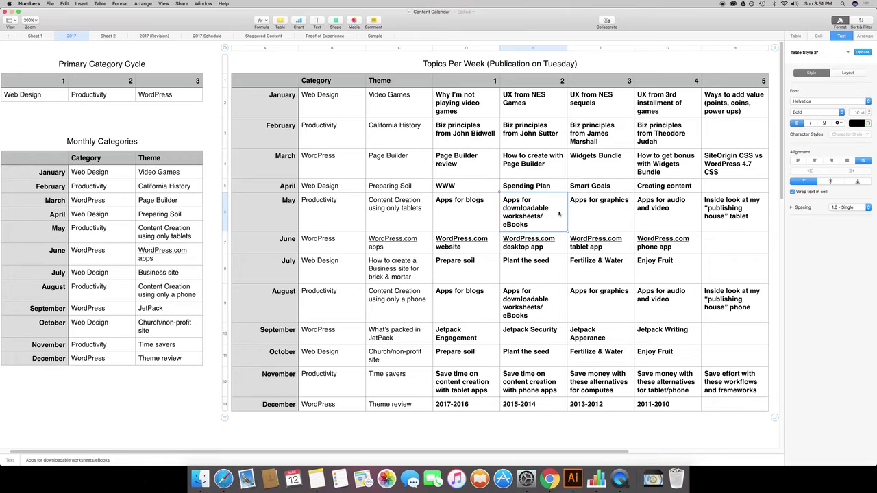
click(376, 204)
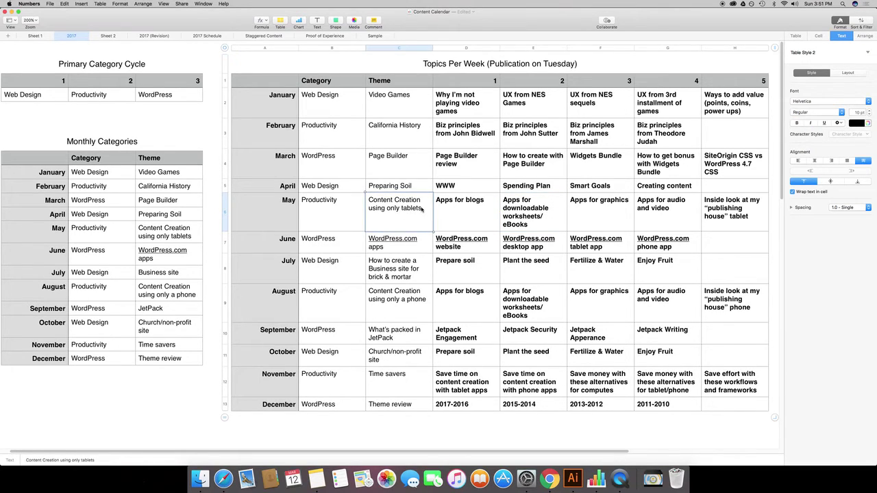
click(612, 208)
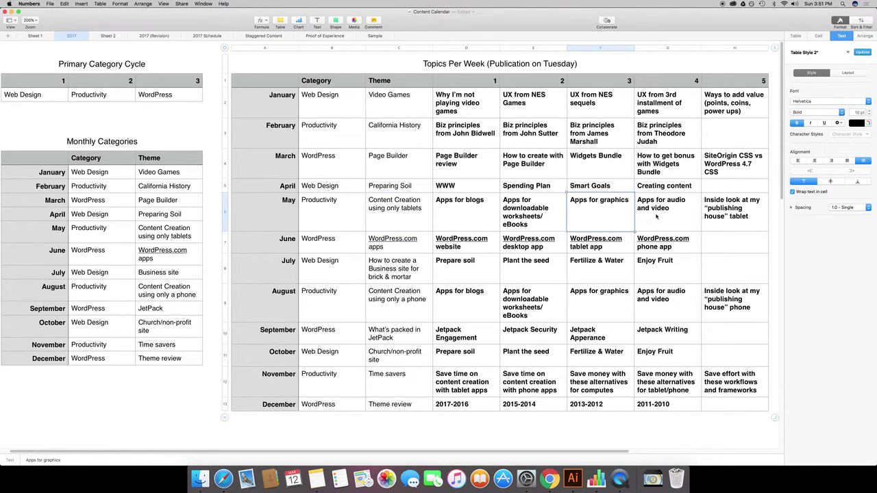
click(699, 222)
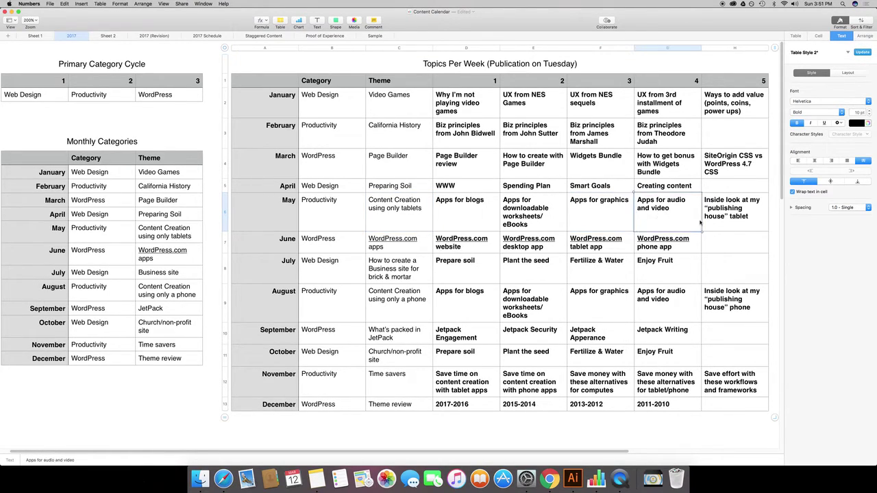
click(750, 218)
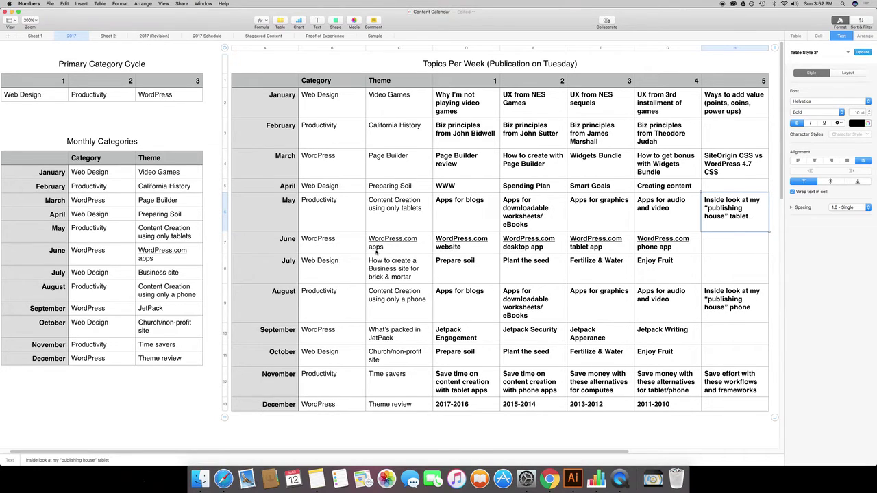
Review June's WordPress.com apps theme and its weekly website, desktop, tablet and phone app topics
click(408, 249)
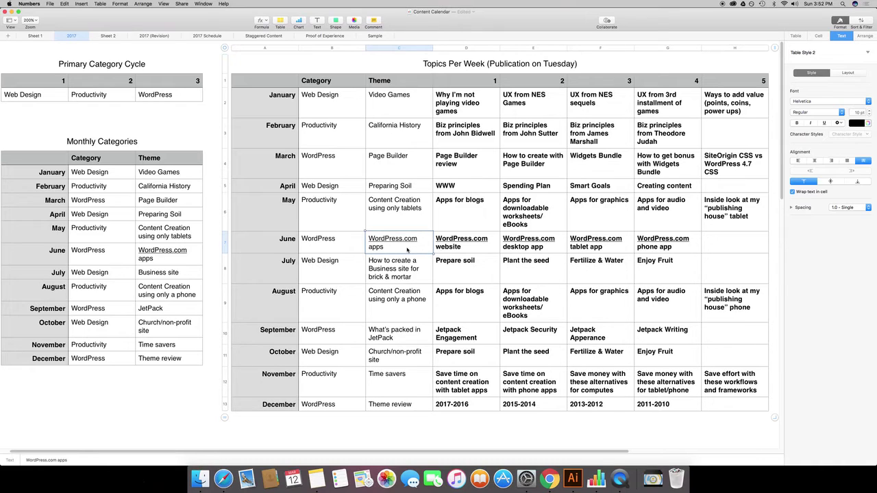
click(481, 250)
right_click(482, 250)
click(514, 242)
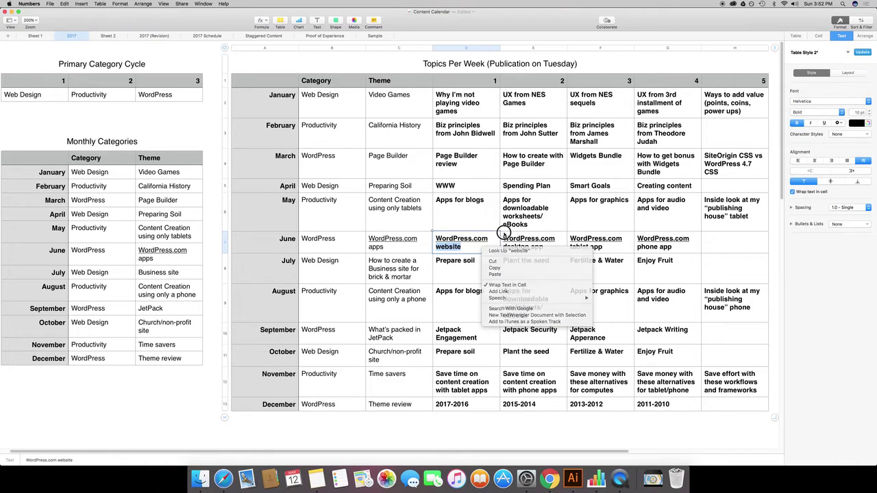
key(Tab)
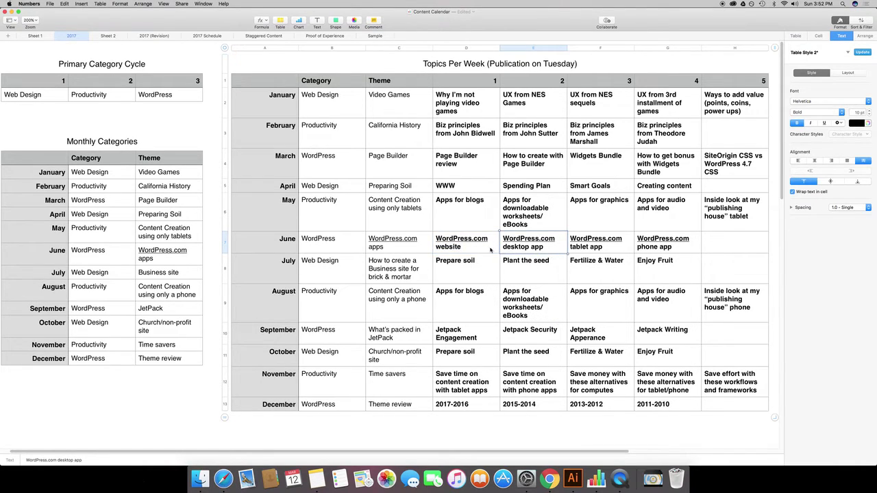
click(625, 250)
click(685, 250)
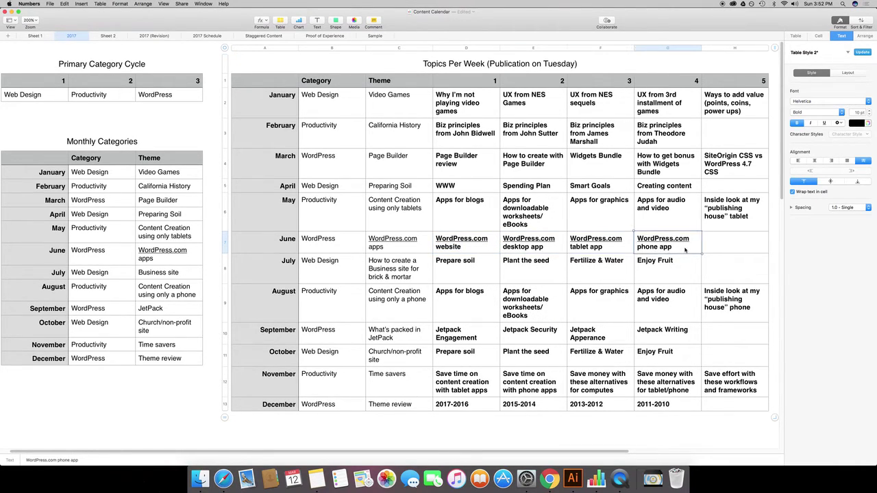
click(411, 317)
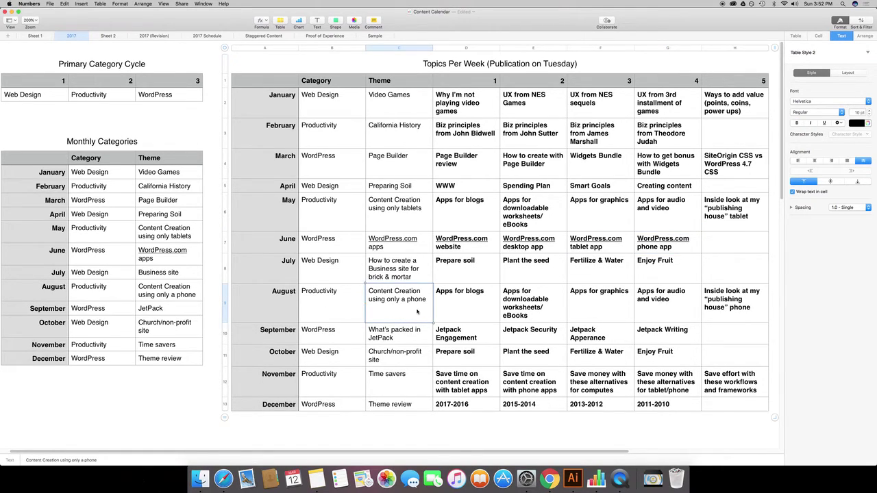
click(467, 310)
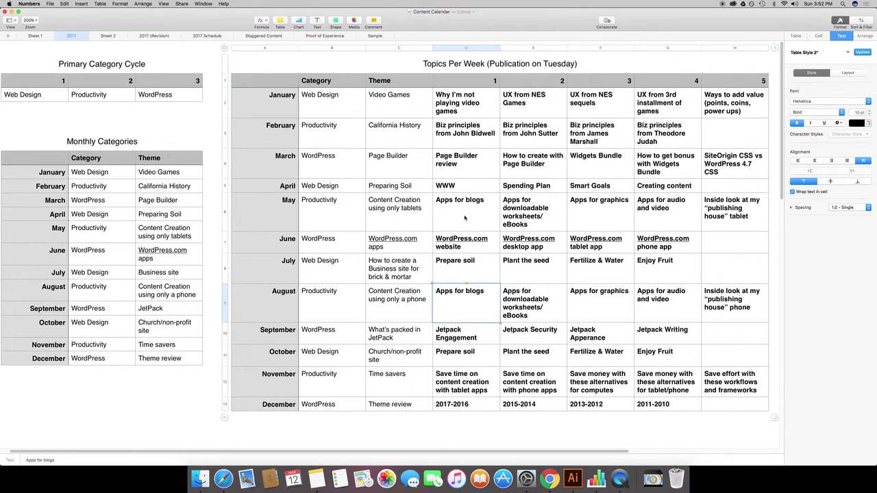
click(415, 221)
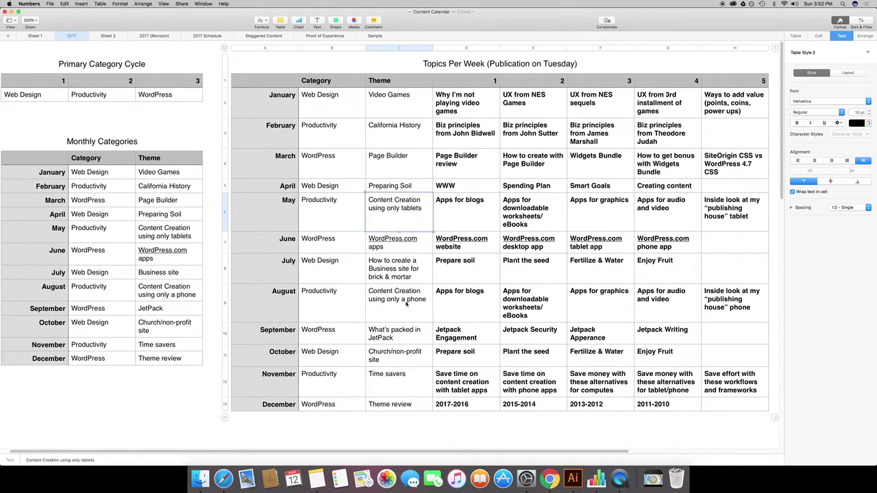
click(407, 303)
click(416, 210)
click(400, 304)
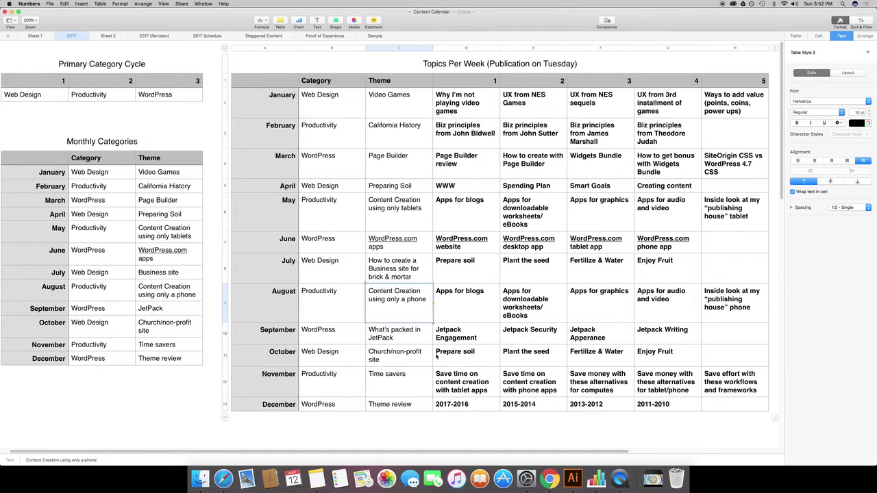
Examine September's JetPack theme with its weekly topics and the October, November and December themes
click(417, 340)
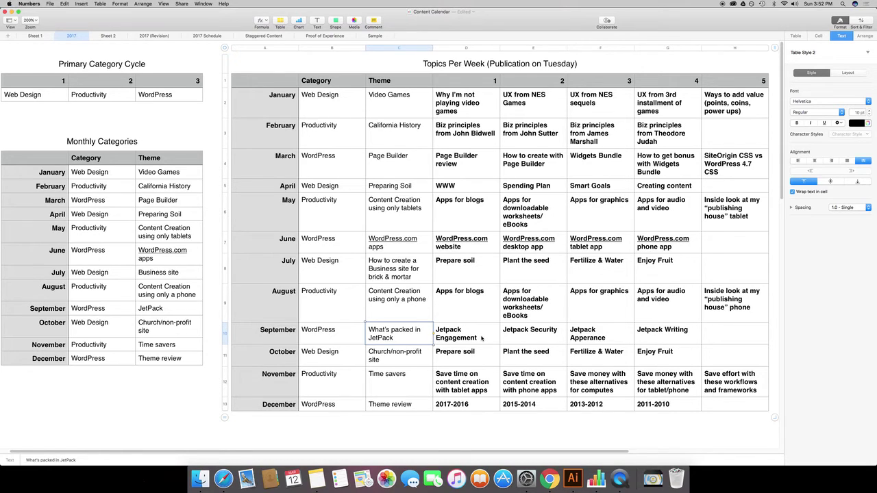
click(482, 337)
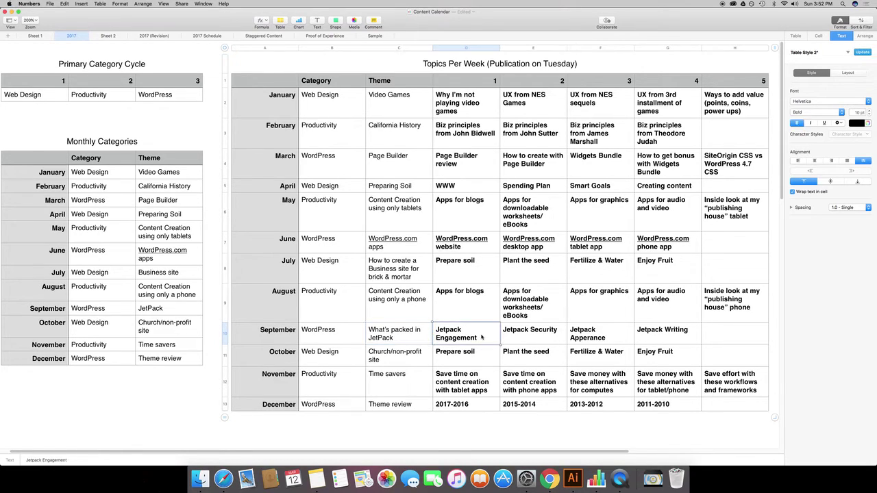
click(551, 339)
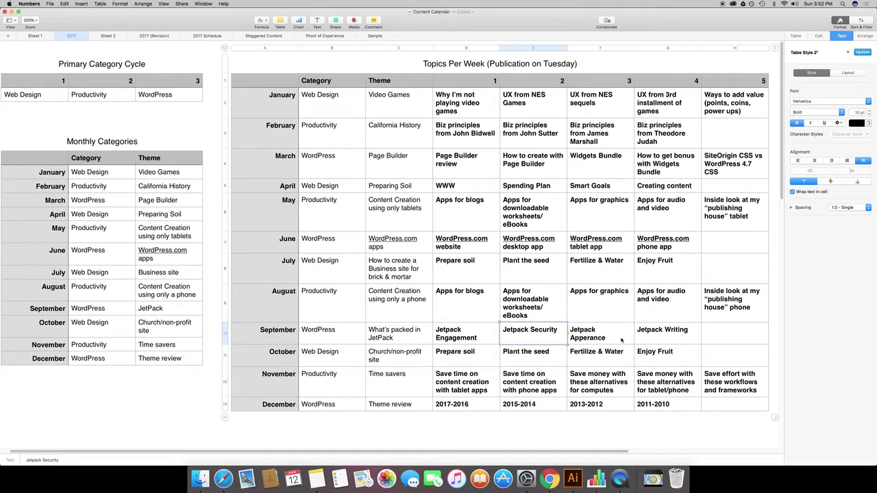
click(623, 339)
click(680, 338)
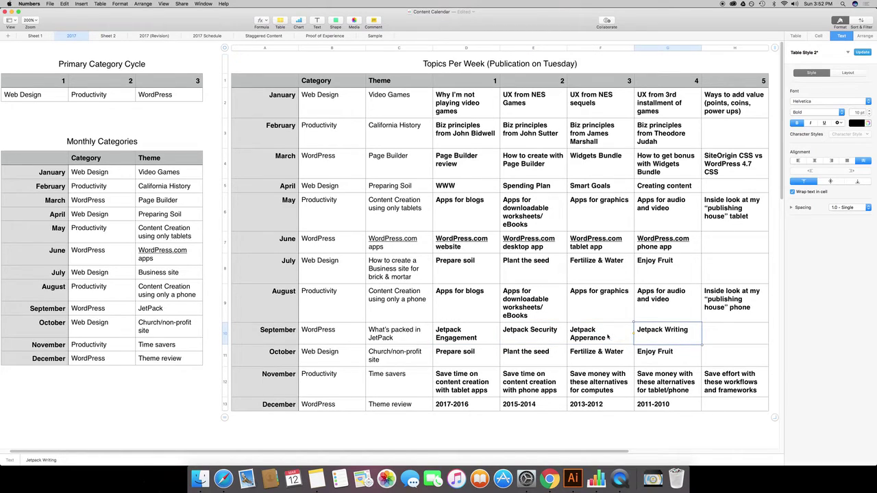
click(374, 363)
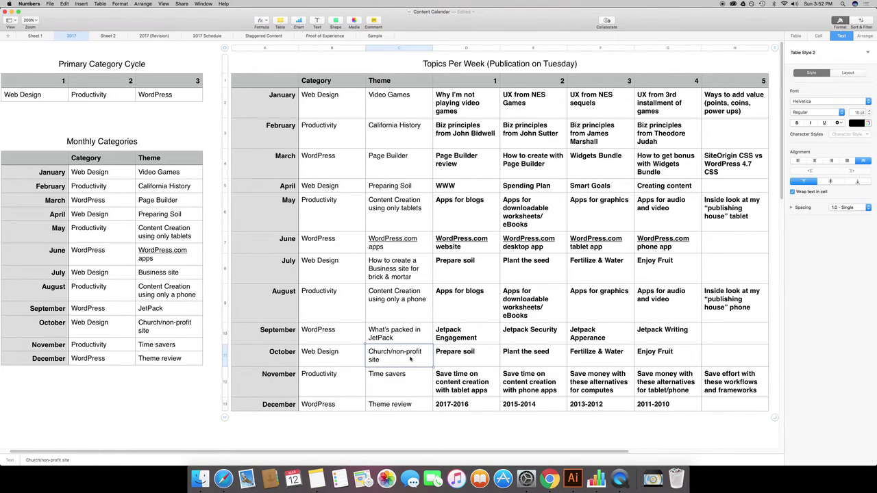
click(406, 384)
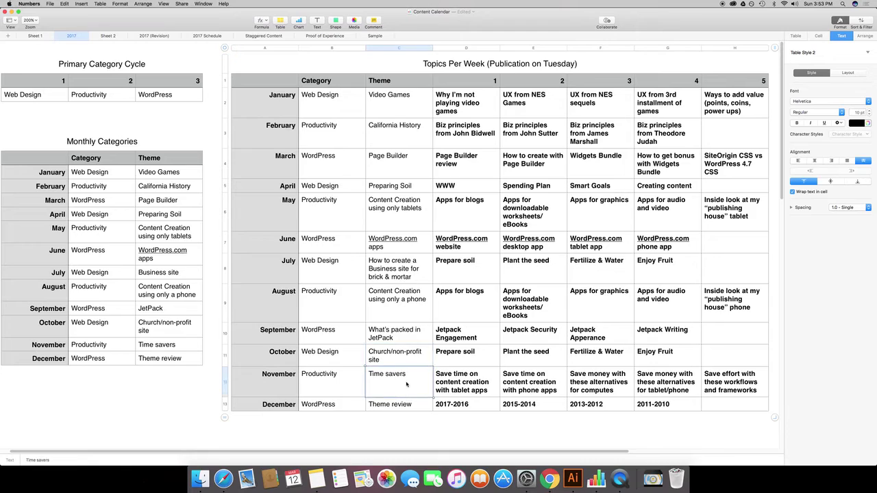
click(495, 387)
click(416, 409)
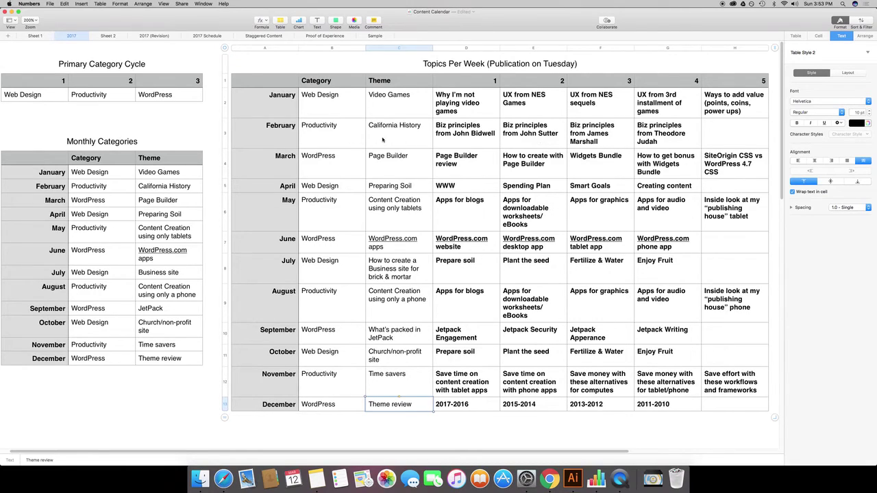
Recheck the weekly topics for February, March and January against their categories and themes
click(468, 142)
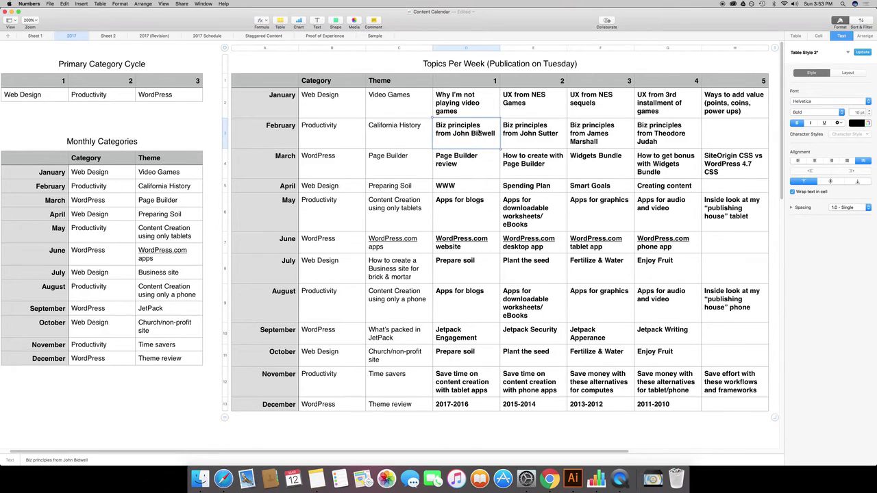
click(540, 140)
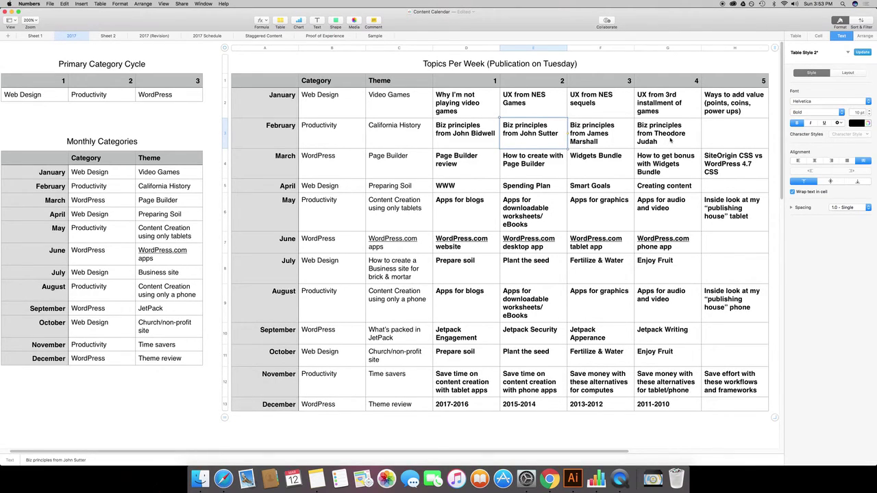
click(346, 172)
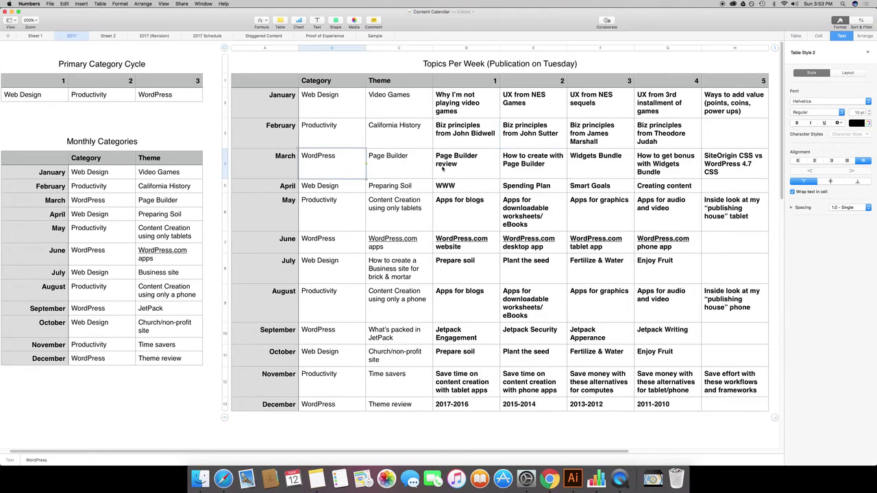
click(411, 169)
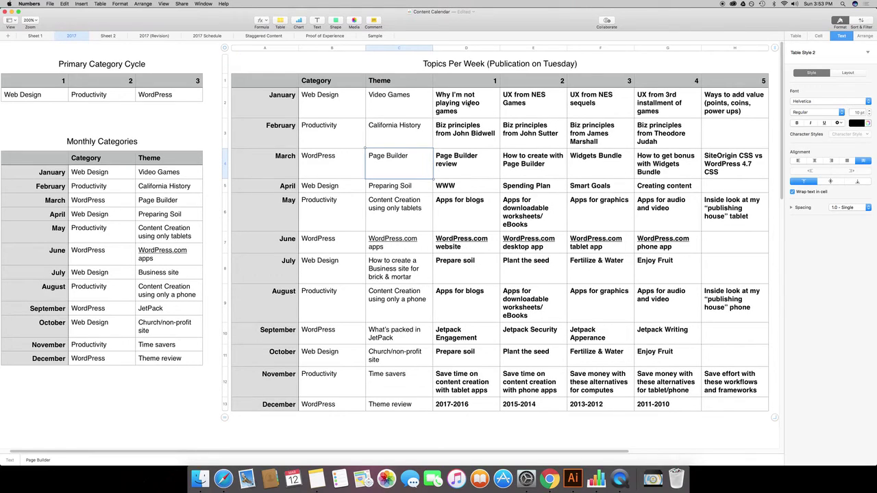
click(470, 103)
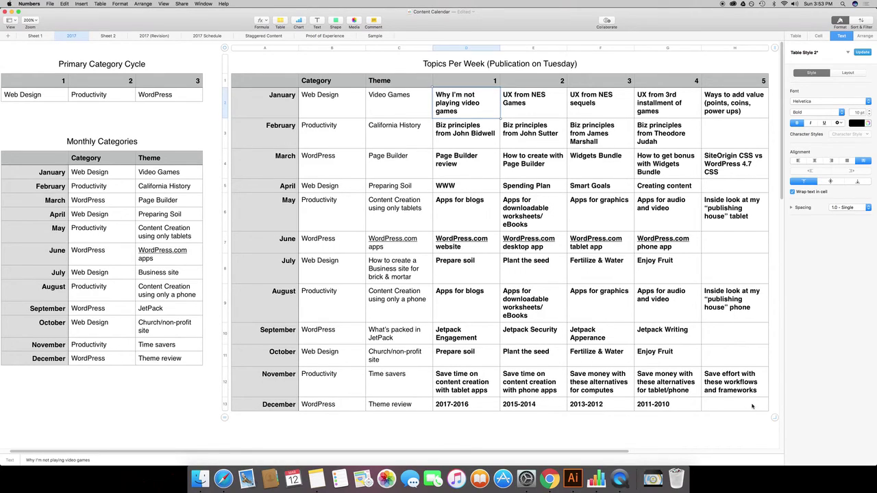
click(465, 136)
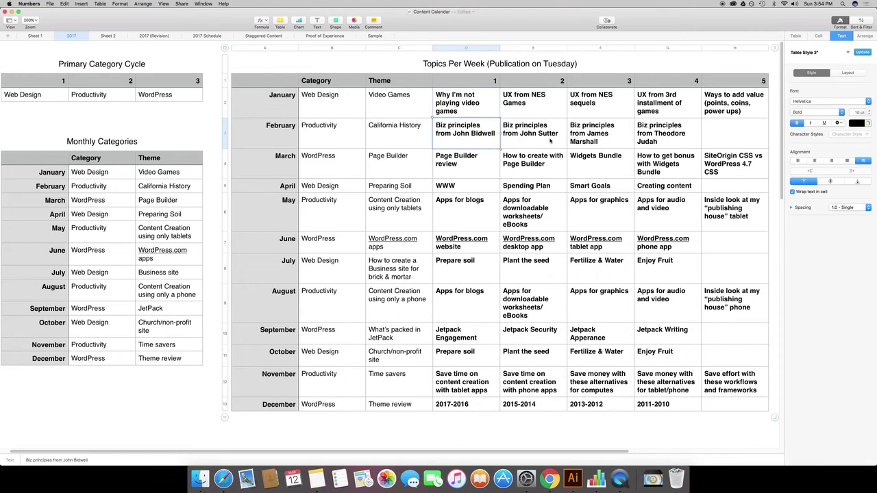
click(544, 177)
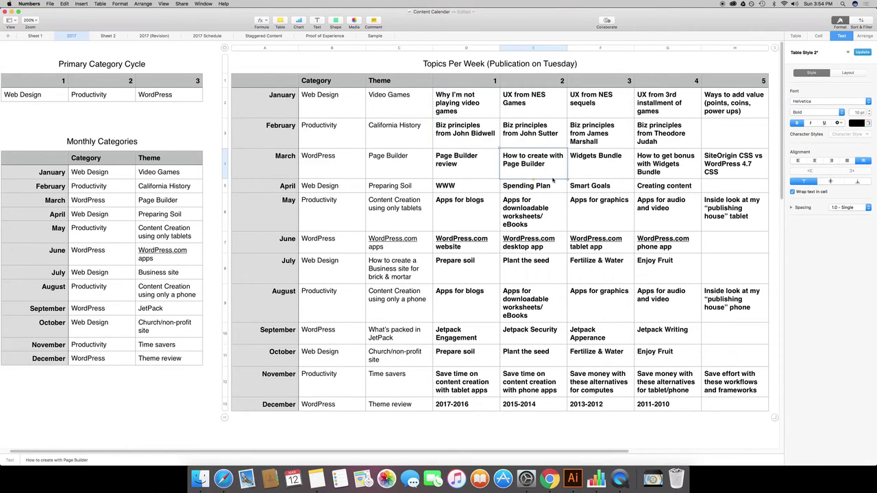